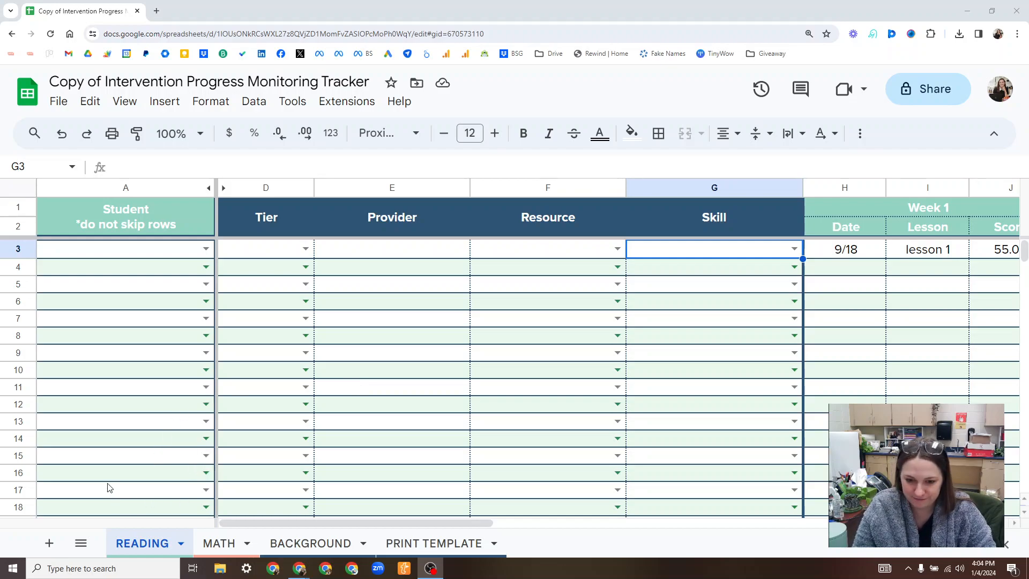
Check the BACKGROUND sheet's lists, and in row 3 of the READING sheet choose the first listed student and tier 2.
click(315, 541)
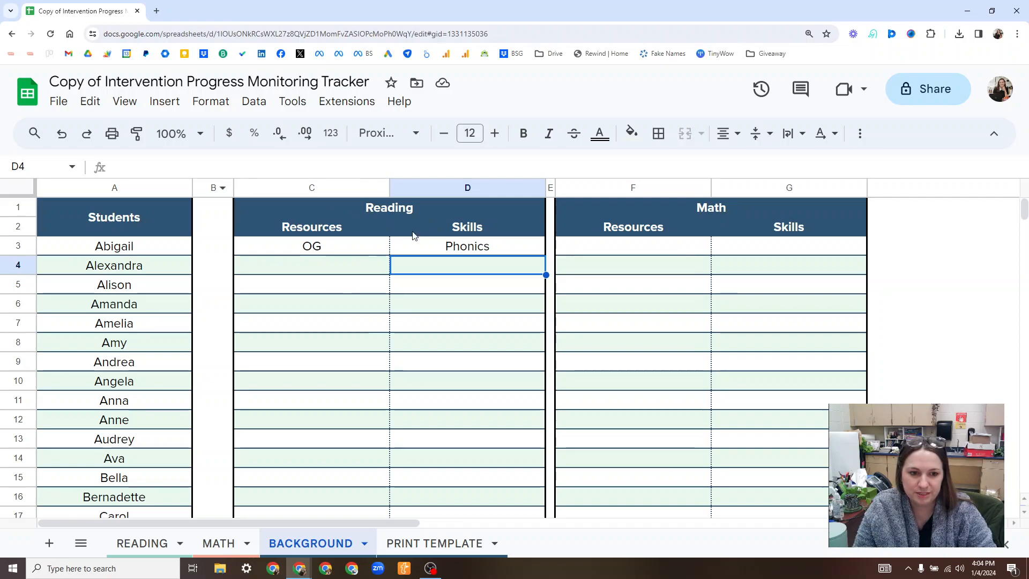
click(176, 542)
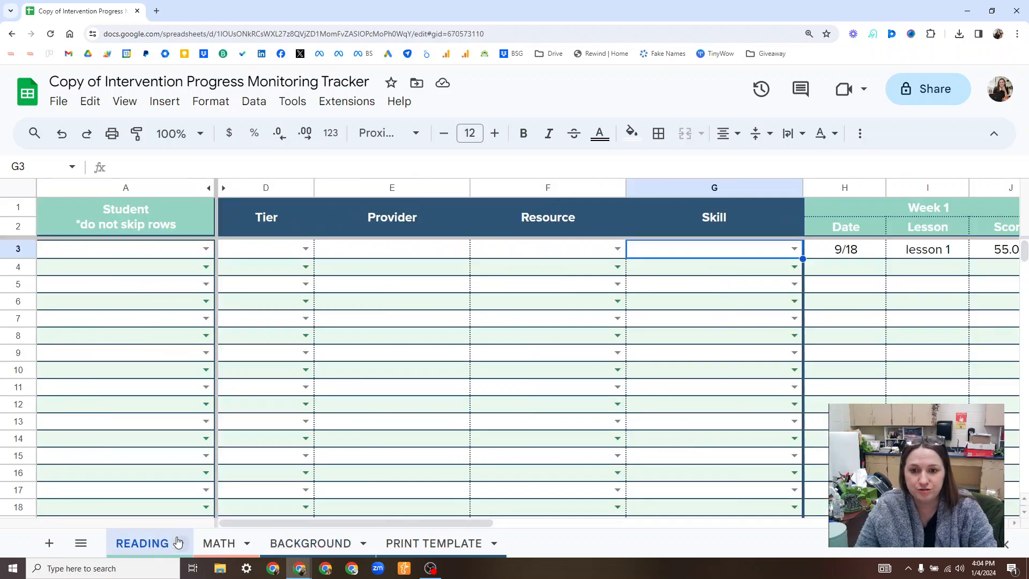
click(206, 249)
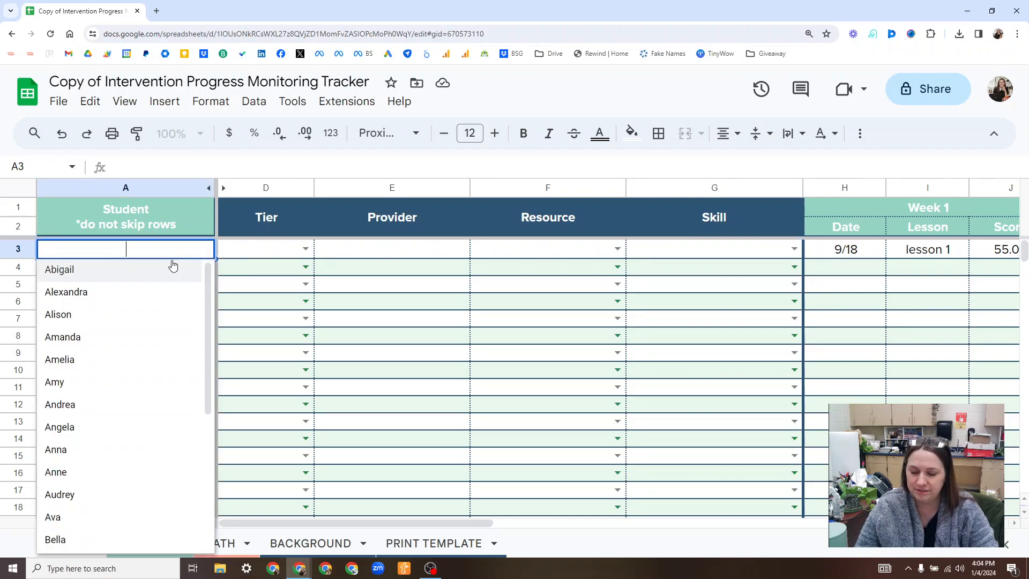
click(68, 270)
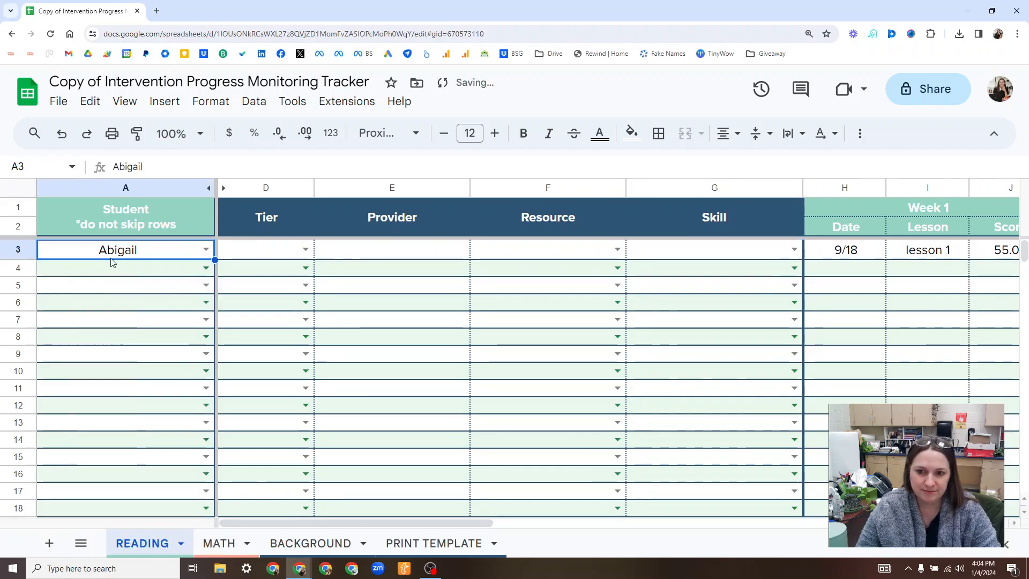
click(305, 249)
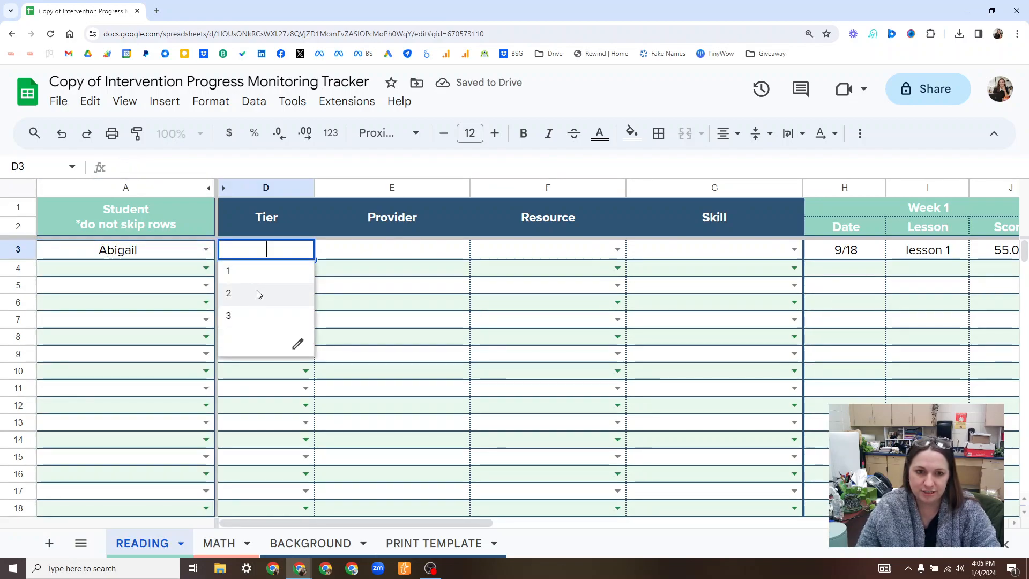
click(258, 294)
Complete row 3 with the provider's name, the resource OG and the skill Phonics.
click(440, 251)
text(Lane)
click(593, 234)
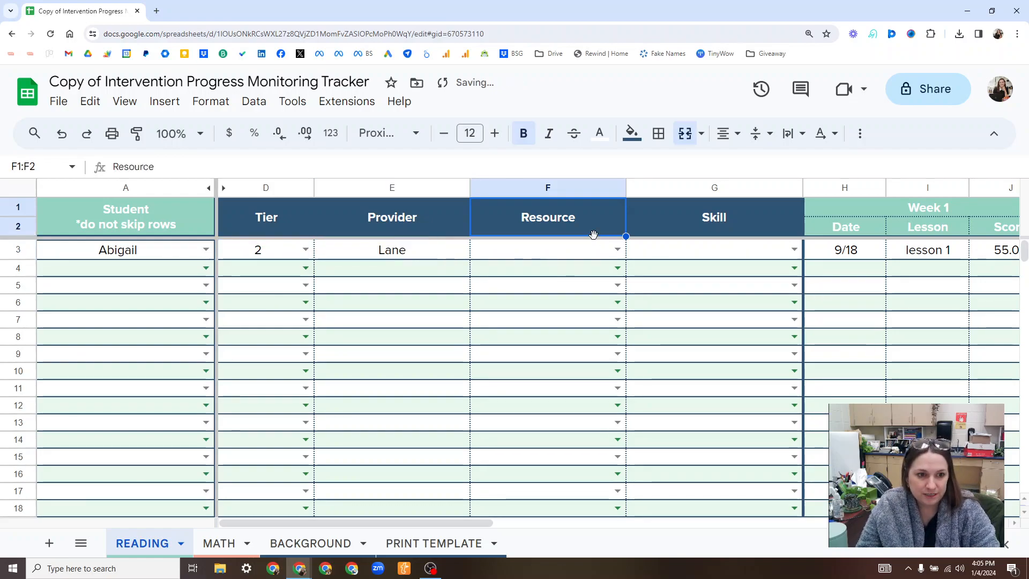
click(616, 250)
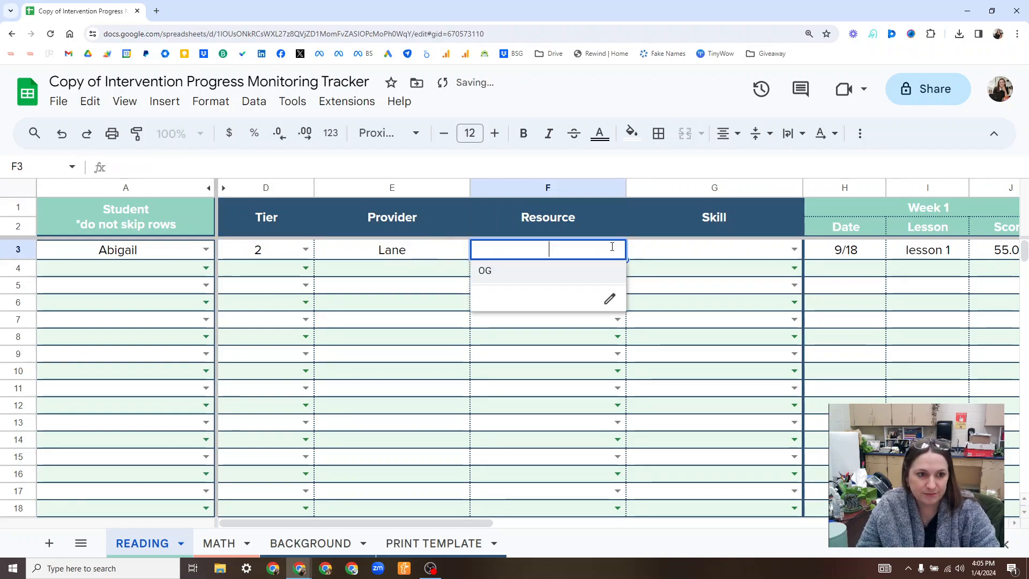
click(542, 277)
click(794, 250)
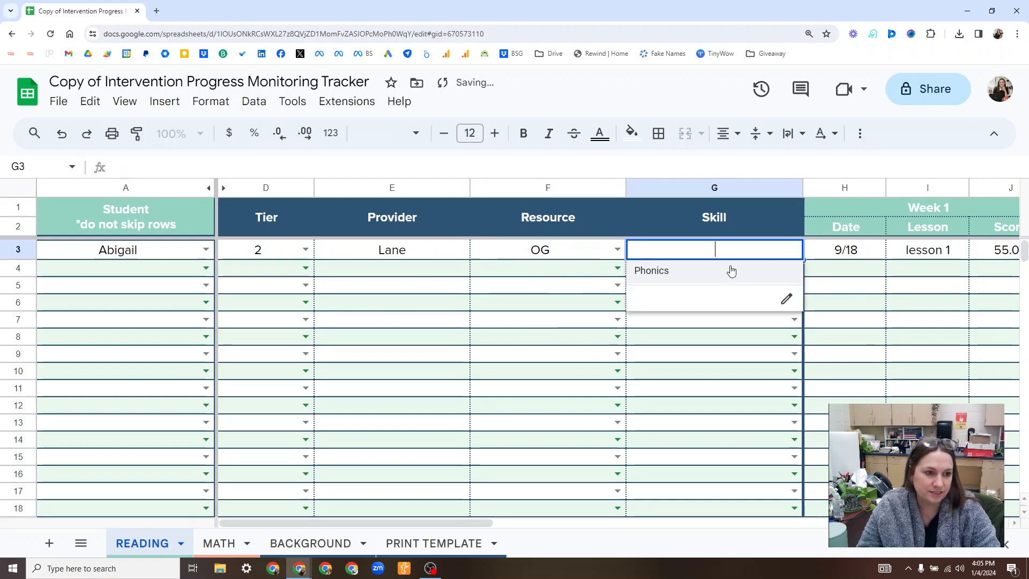
click(730, 270)
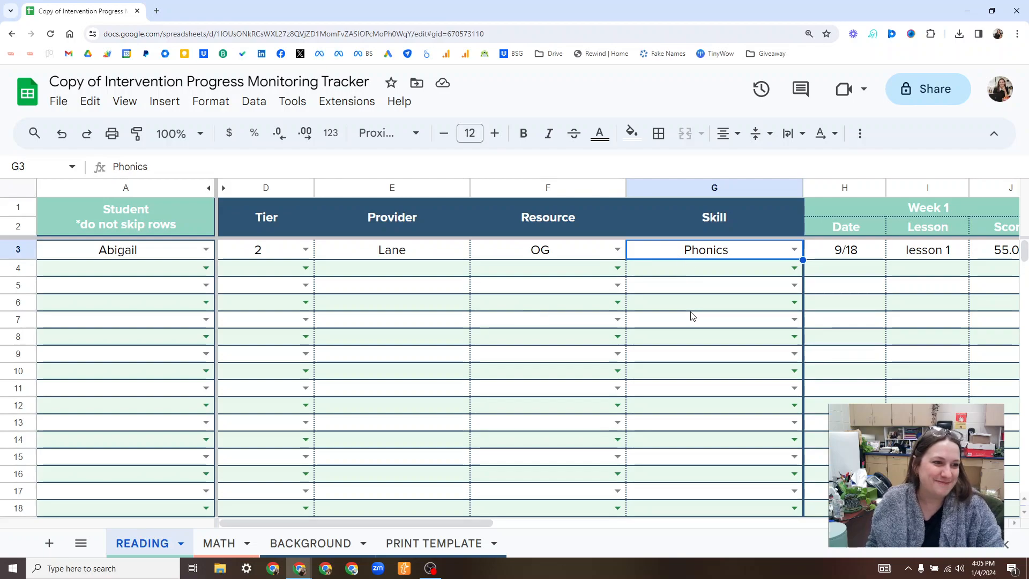
Review row 3's date, lesson and score entries across the Week 1 to Week 6 columns and the NOTES column.
scroll(692, 316, right, 1)
scroll(620, 320, right, 1)
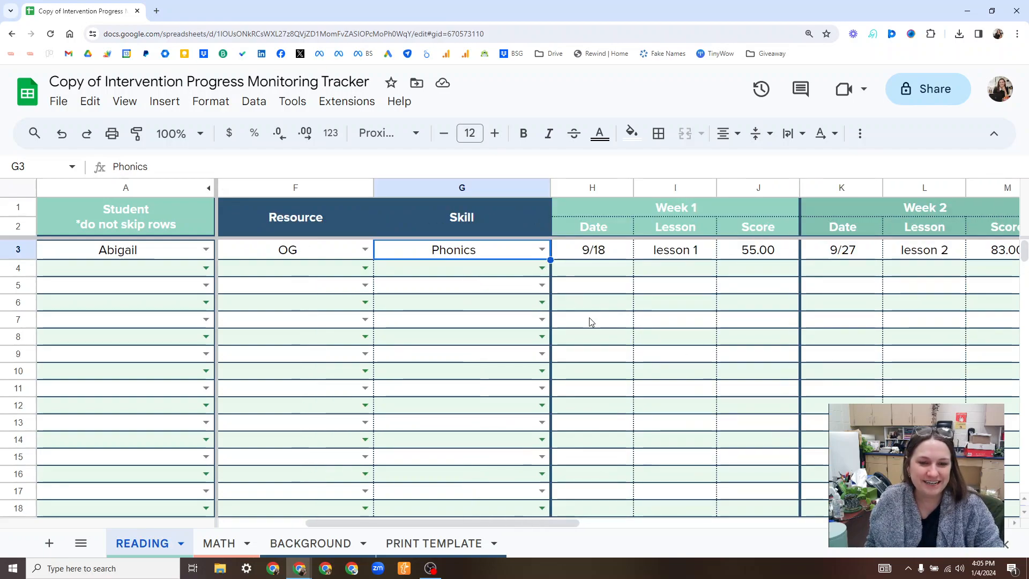
scroll(386, 246, left, 2)
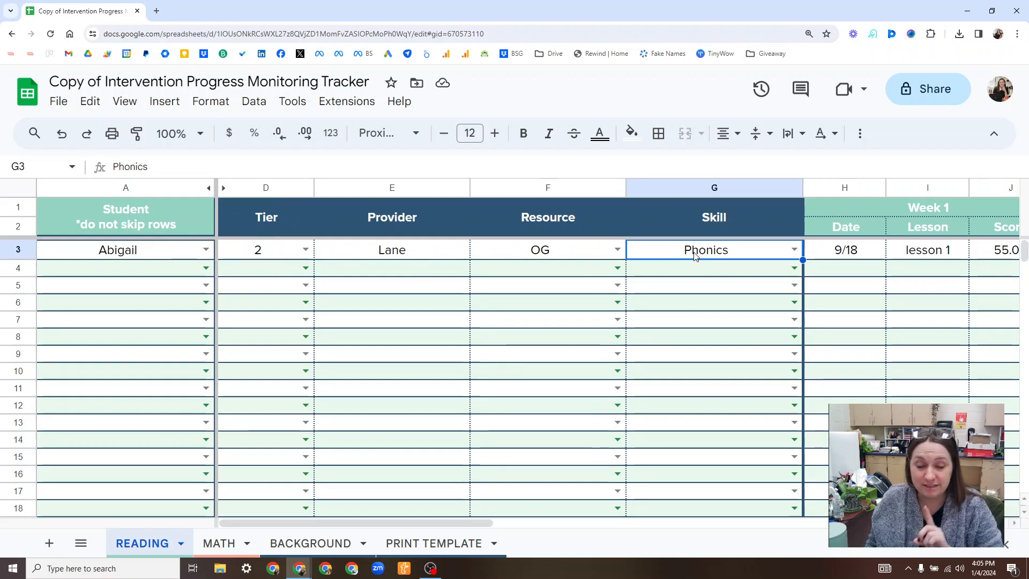
scroll(694, 255, right, 2)
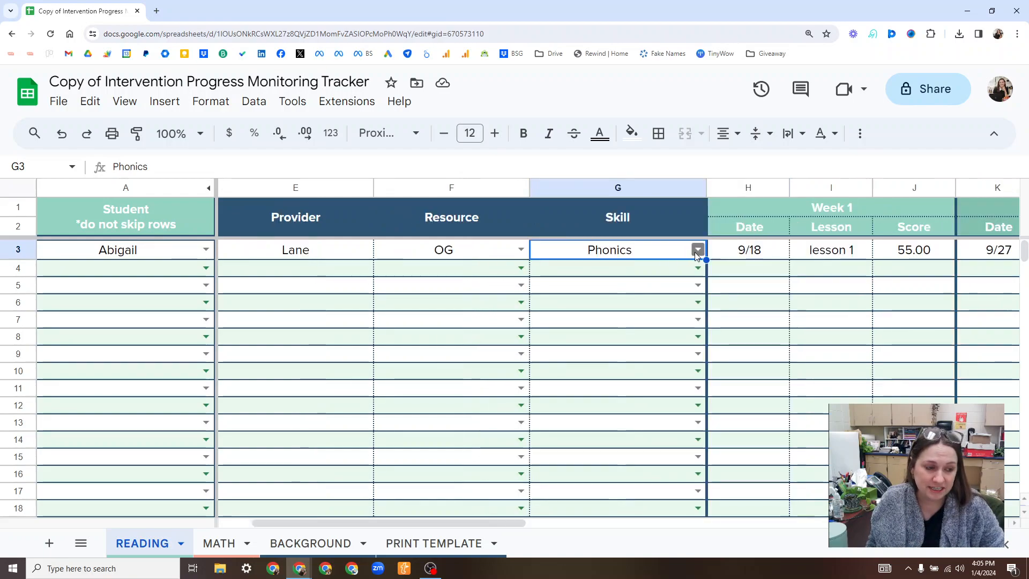
scroll(697, 270, right, 1)
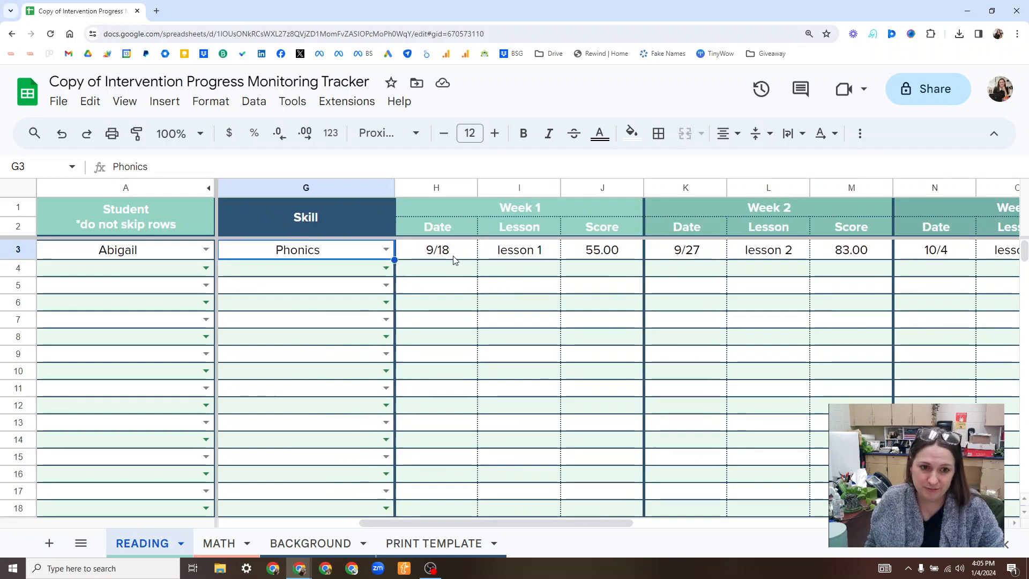
click(552, 252)
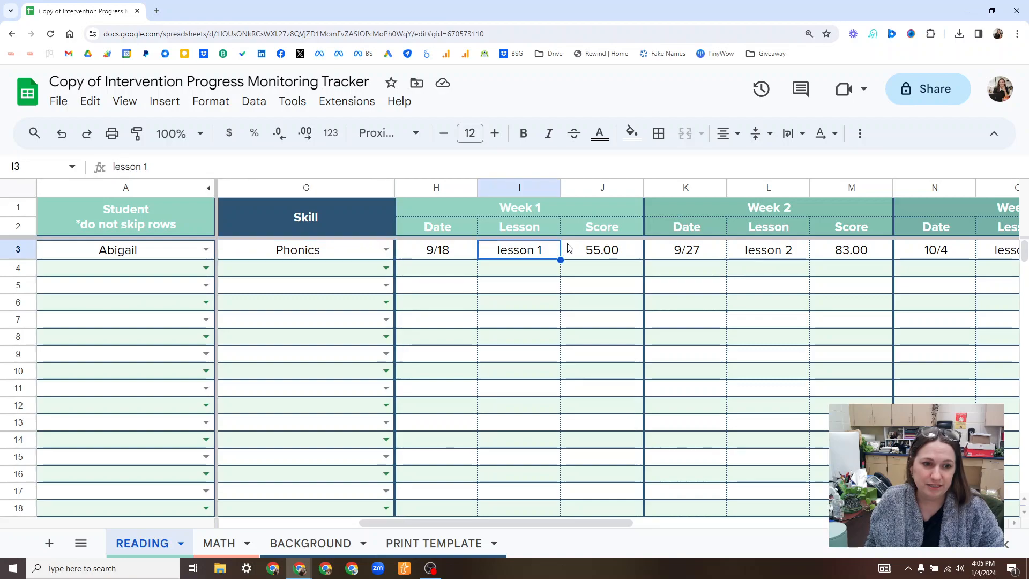
click(598, 248)
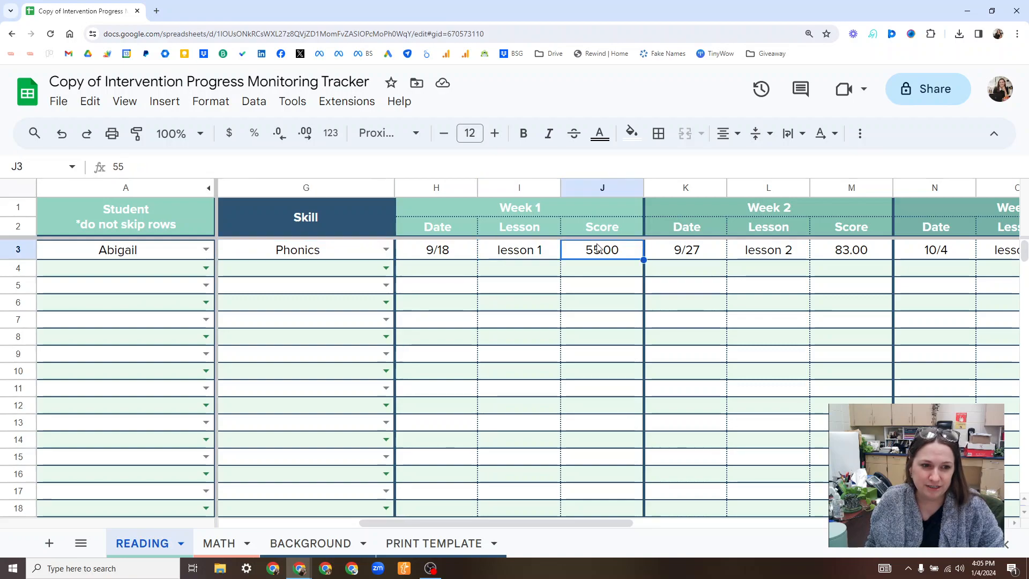
click(711, 252)
click(783, 255)
click(828, 255)
scroll(638, 230, right, 10)
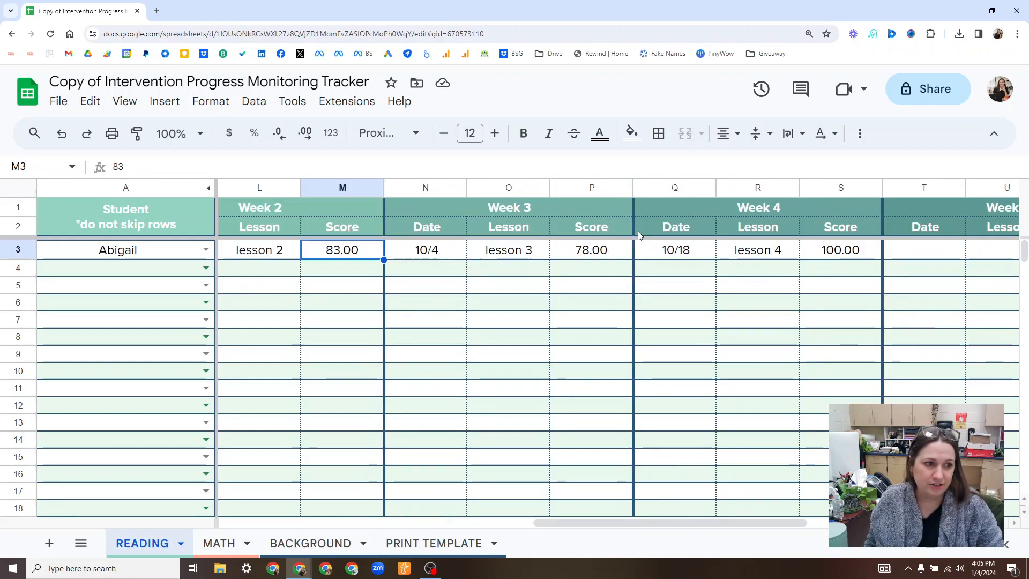
scroll(637, 230, right, 5)
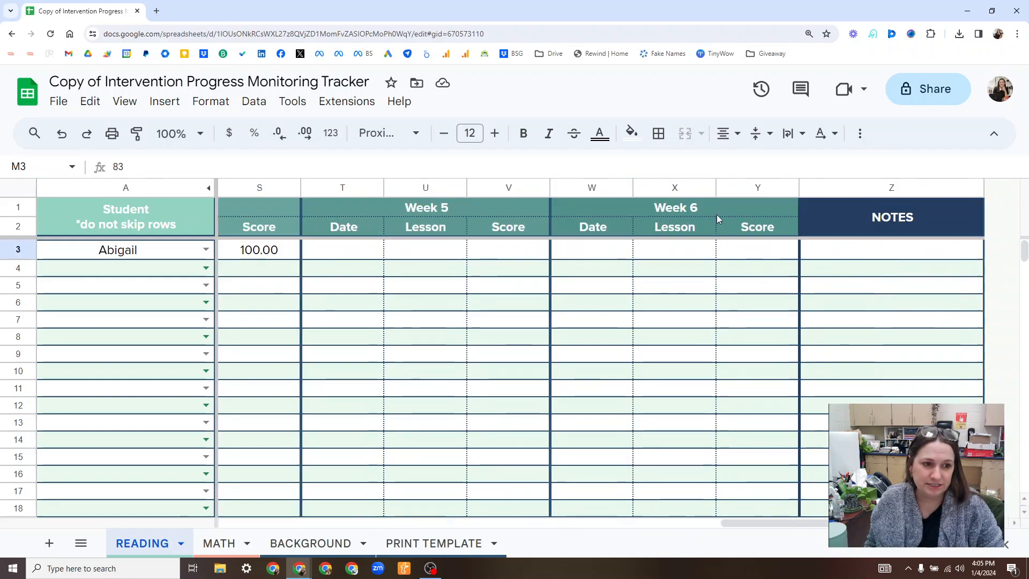
click(904, 255)
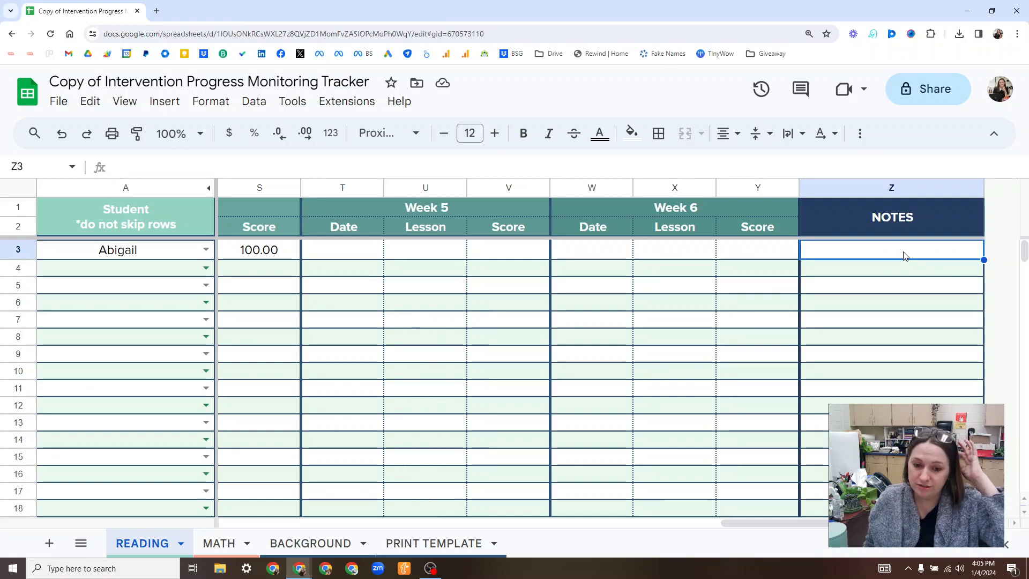
Choose the same student in row 4 and copy row 3's tier, provider, resource and skill into that row.
scroll(905, 255, left, 15)
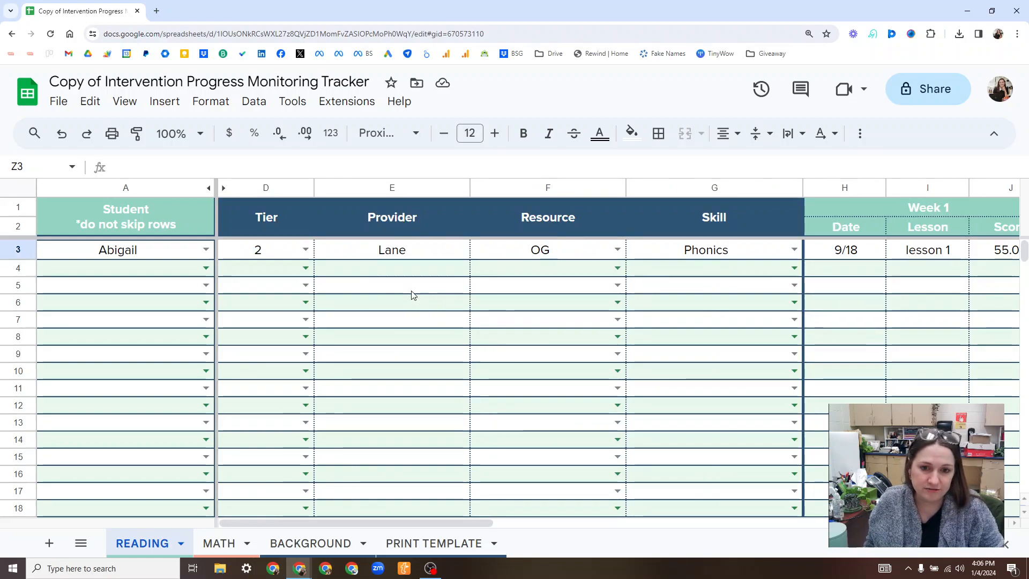
click(206, 267)
click(139, 291)
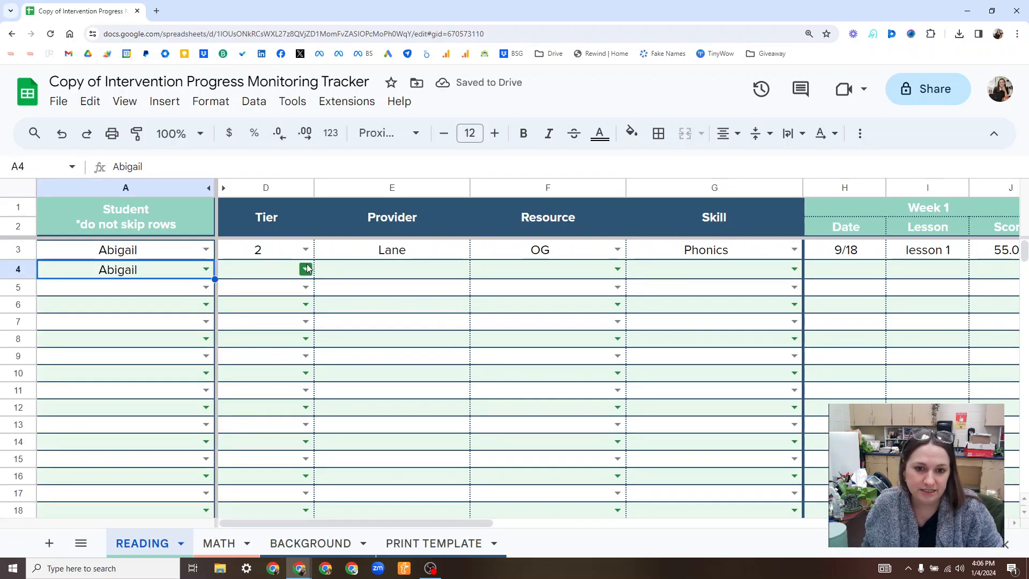
drag(256, 256, 694, 259)
key(ctrl+c)
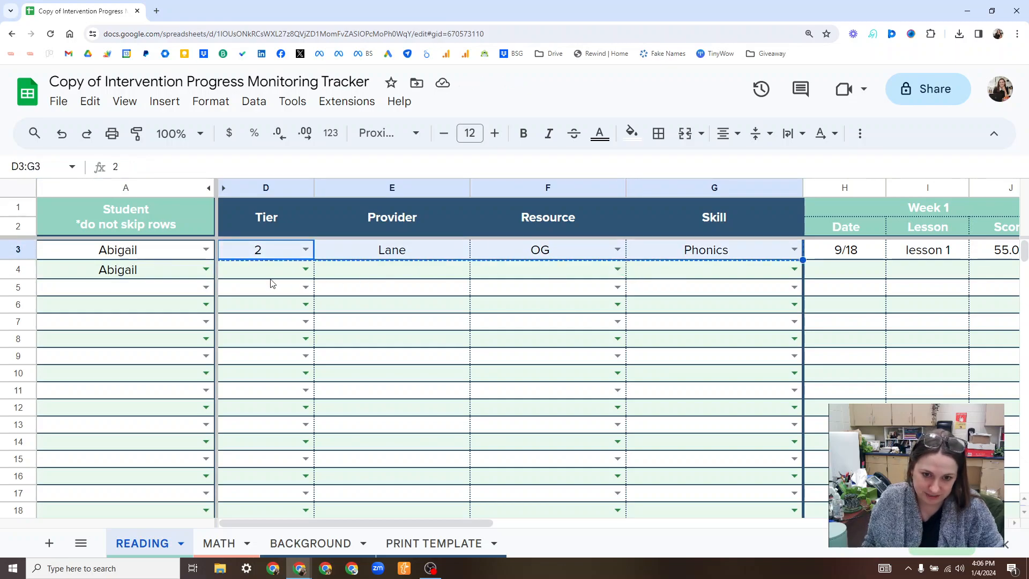
click(268, 277)
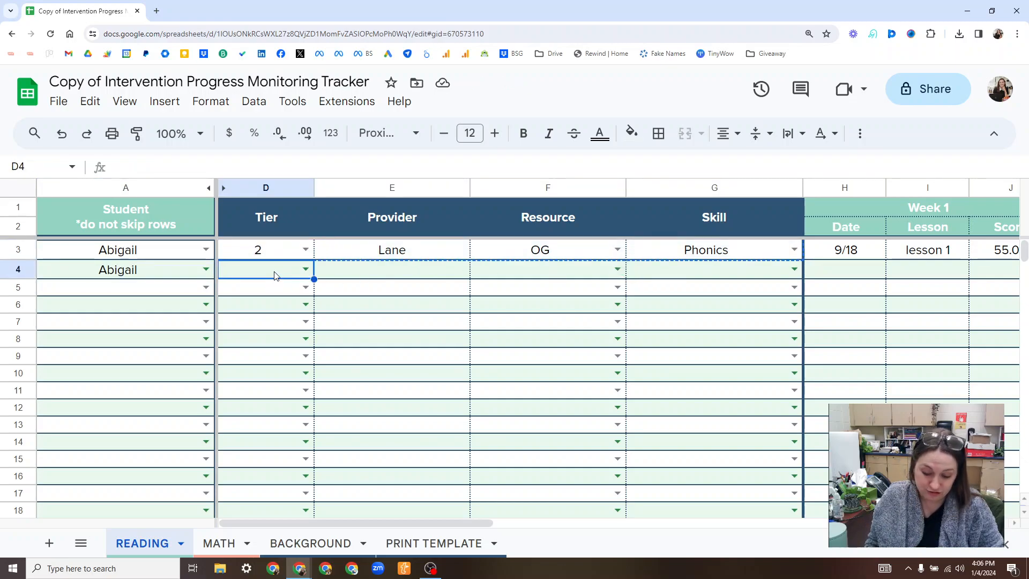
key(ctrl+v)
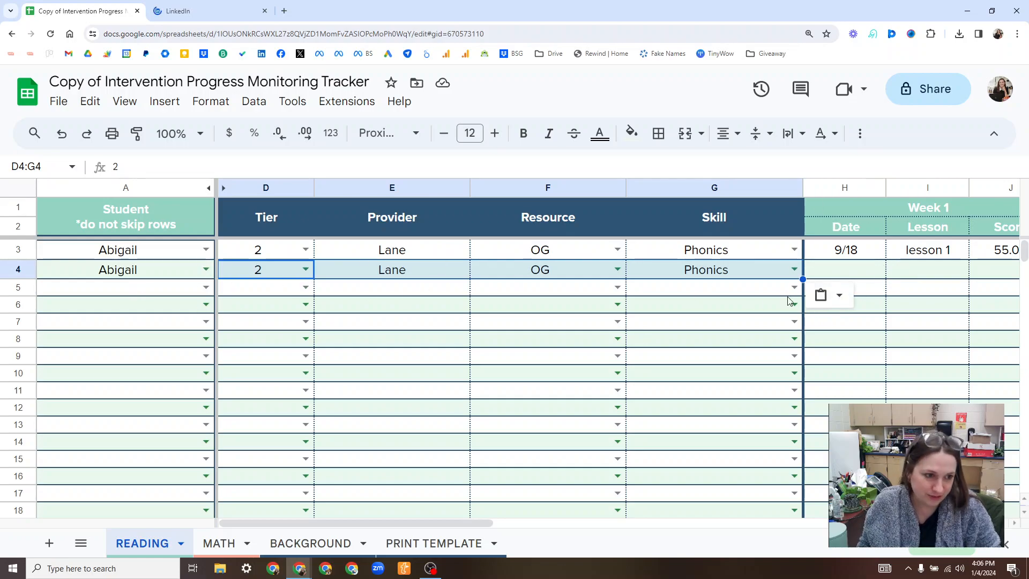
Fill in row 4's Week 1 entry with date 11/10, lesson 8 and a score of 32.
click(874, 274)
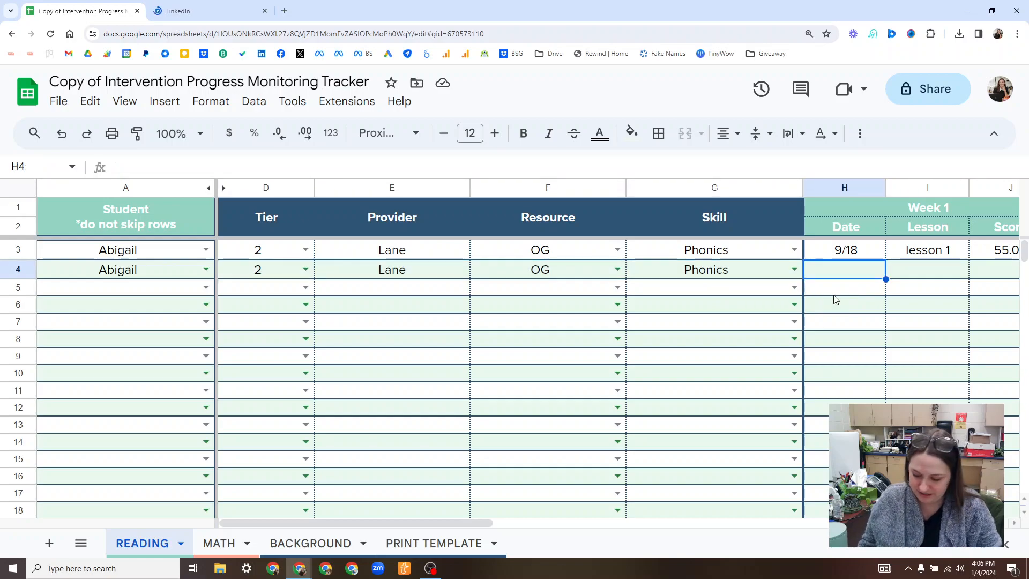
text(11/10)
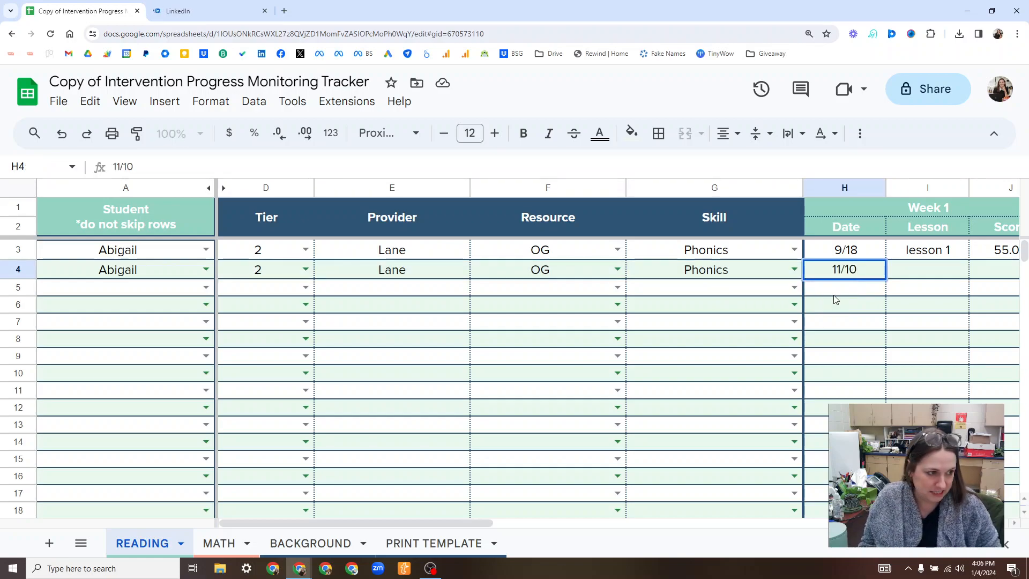
key(Tab)
text(Le)
key(BackSpace)
key(BackSpace)
text(lesson)
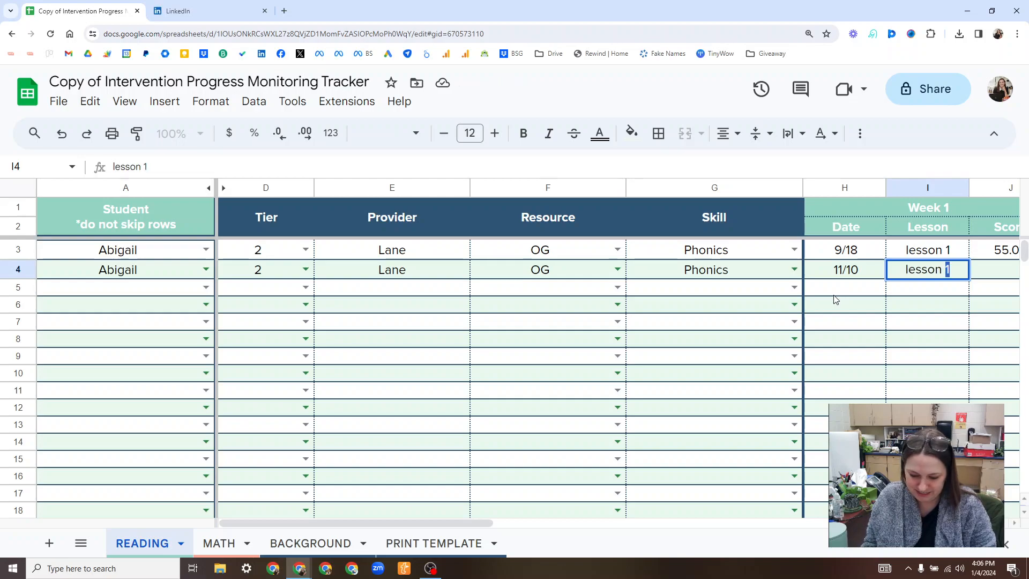
text( 8)
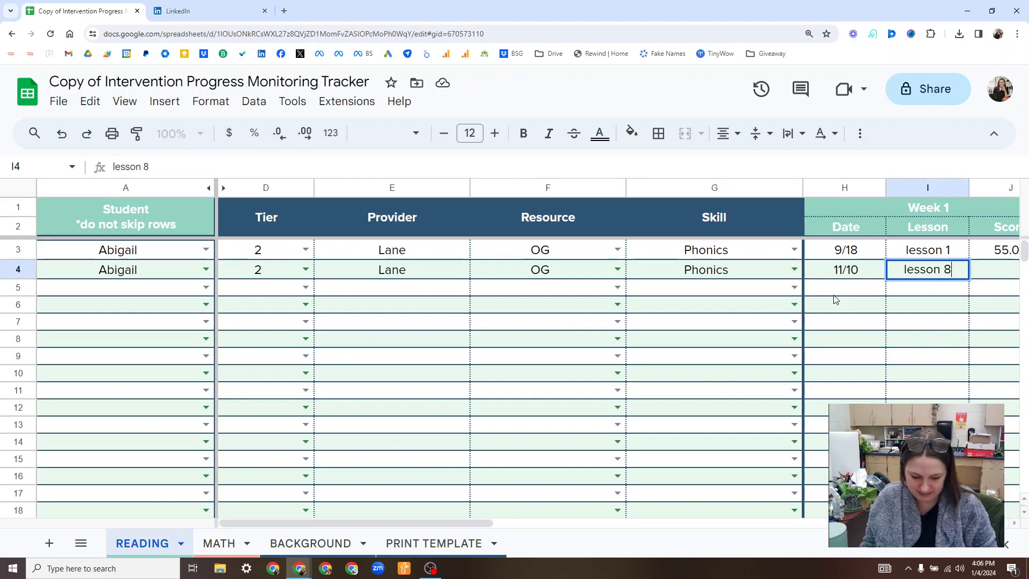
key(Tab)
text(32)
key(Tab)
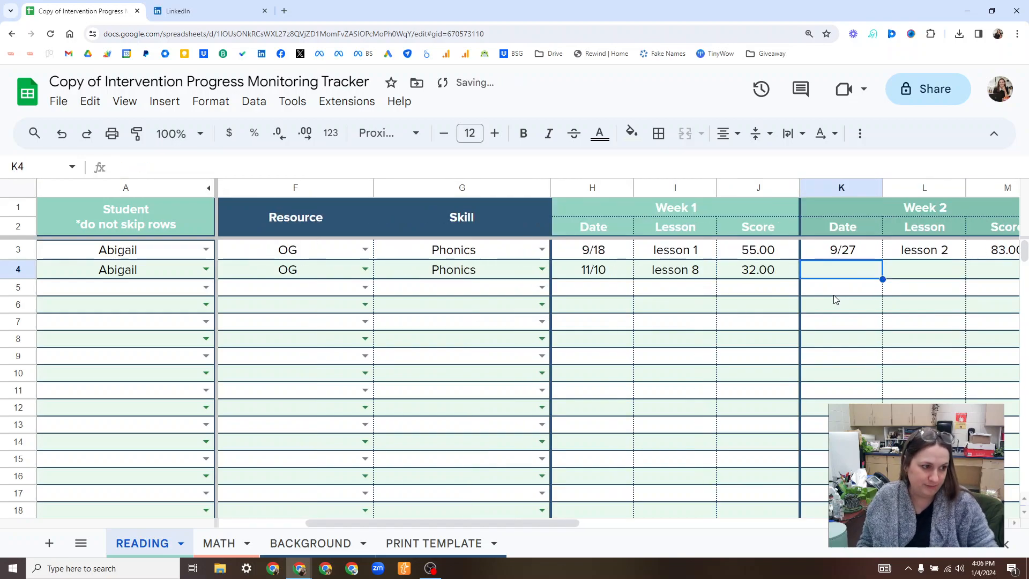
Look at the layout of the MATH sheet and return to the READING sheet.
click(746, 185)
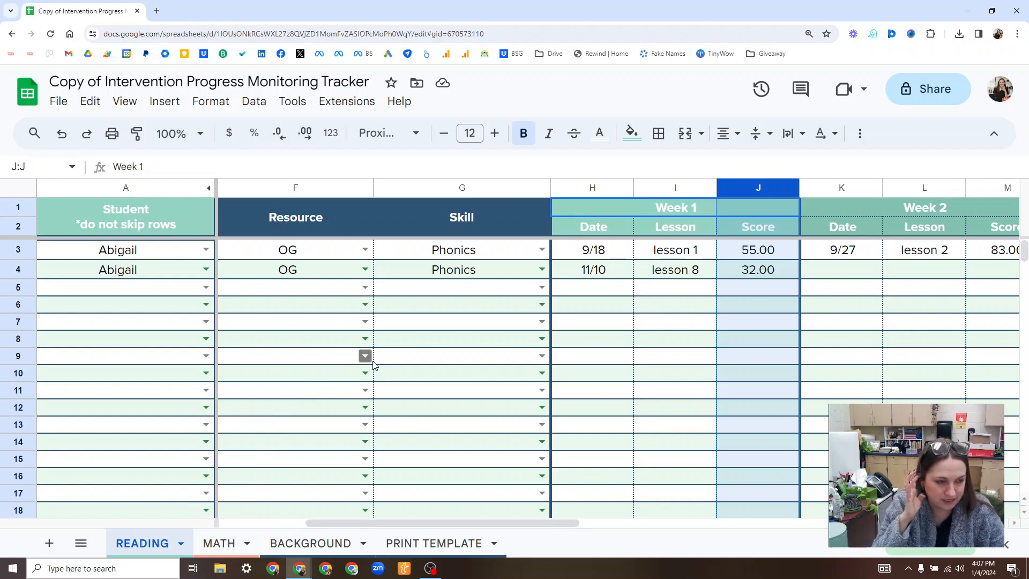
scroll(692, 305, left, 3)
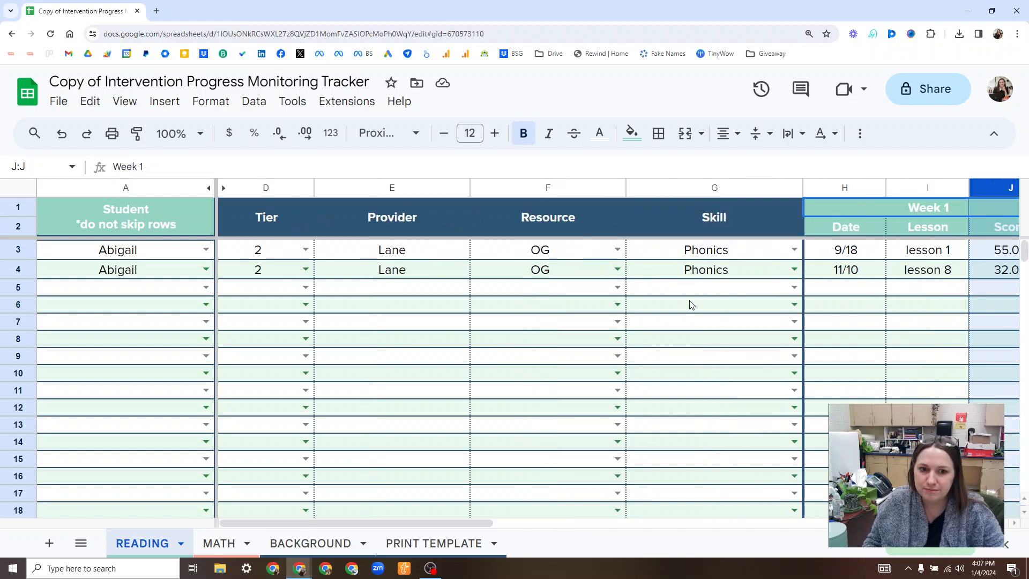
click(209, 548)
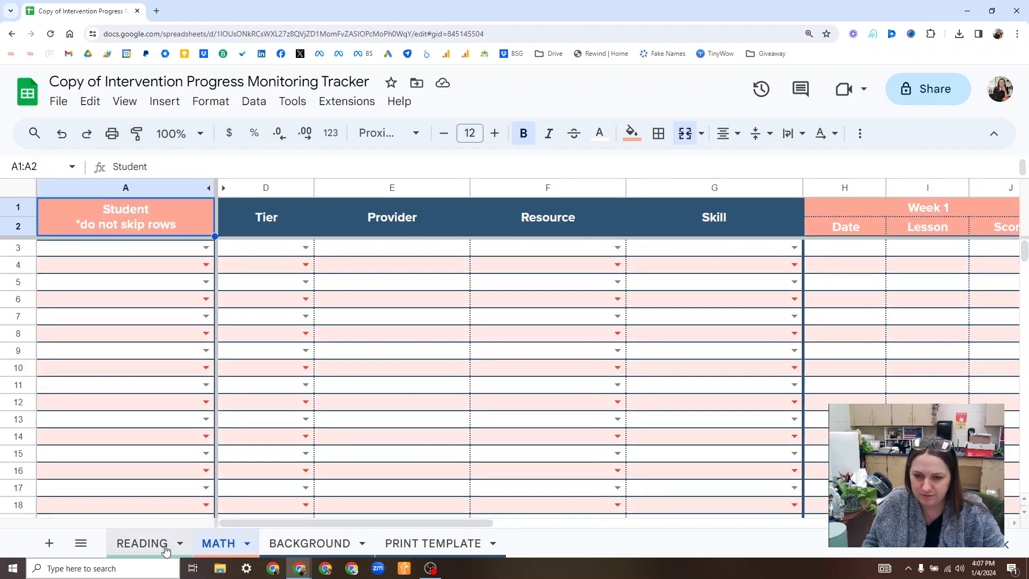
click(165, 549)
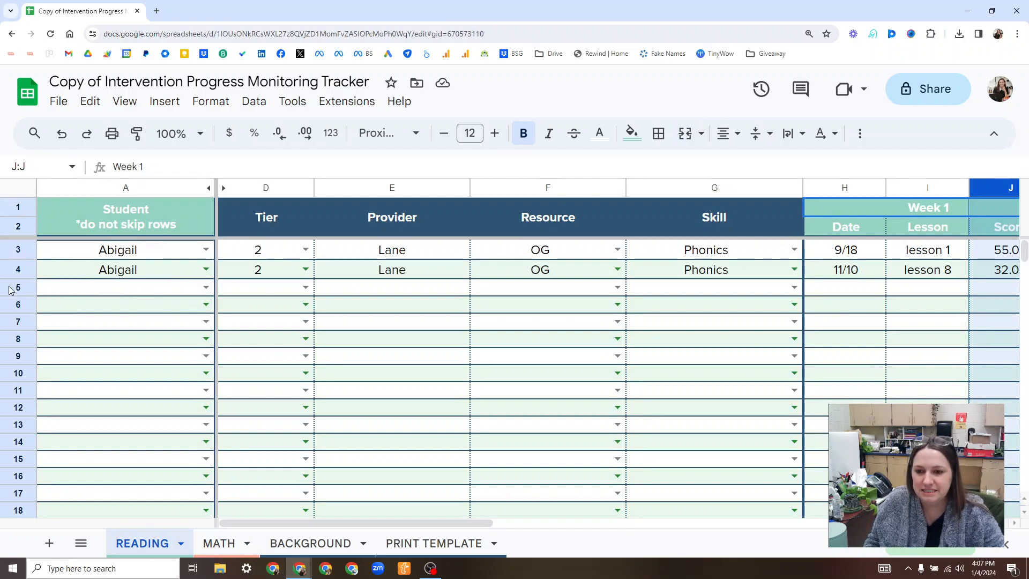
Choose the fourth listed student for row 5 of the READING sheet.
click(58, 289)
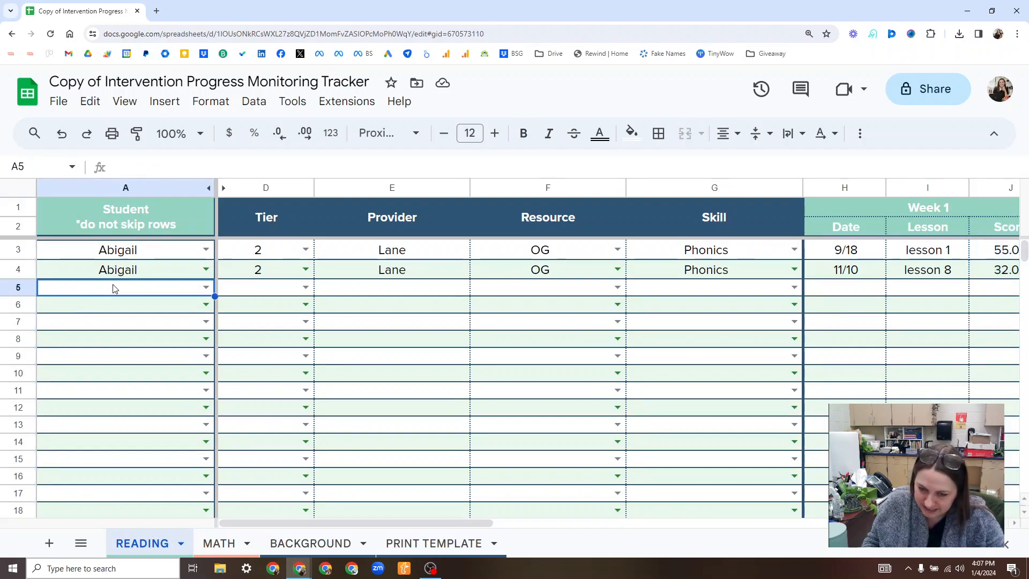
click(205, 287)
click(129, 356)
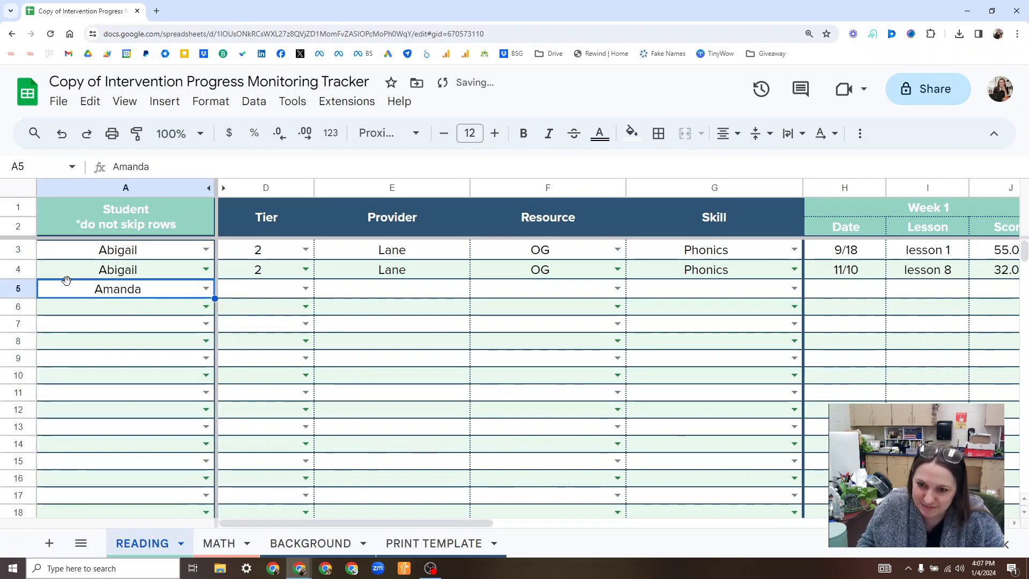
Try a red fill on the student cell in row 5 and undo it.
click(630, 134)
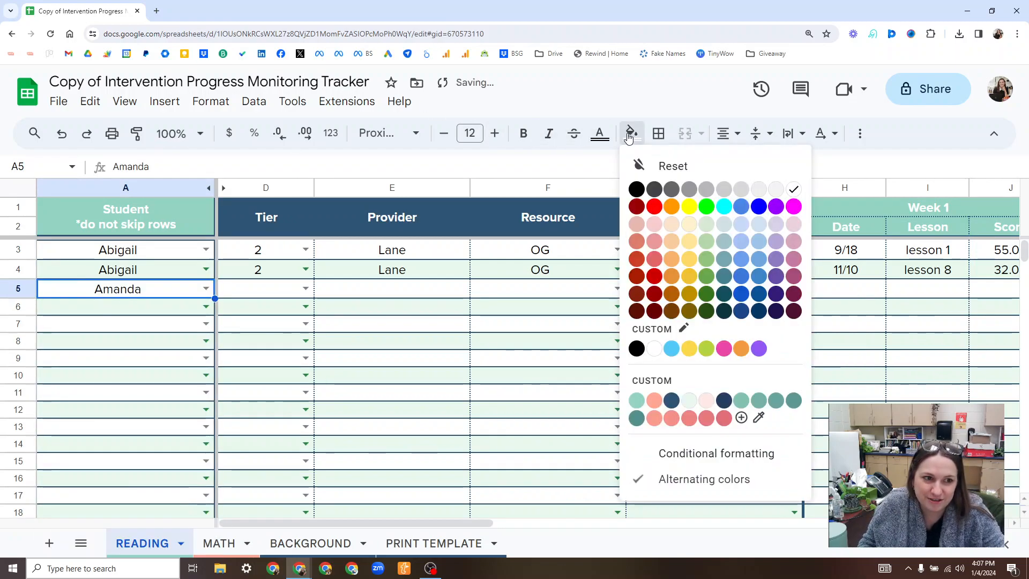
click(654, 208)
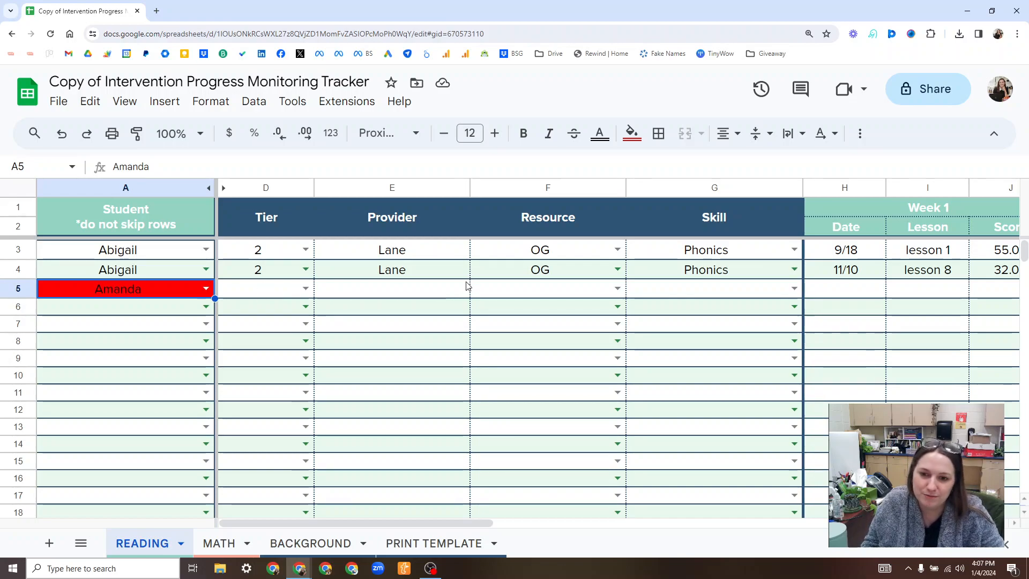
key(ctrl+z)
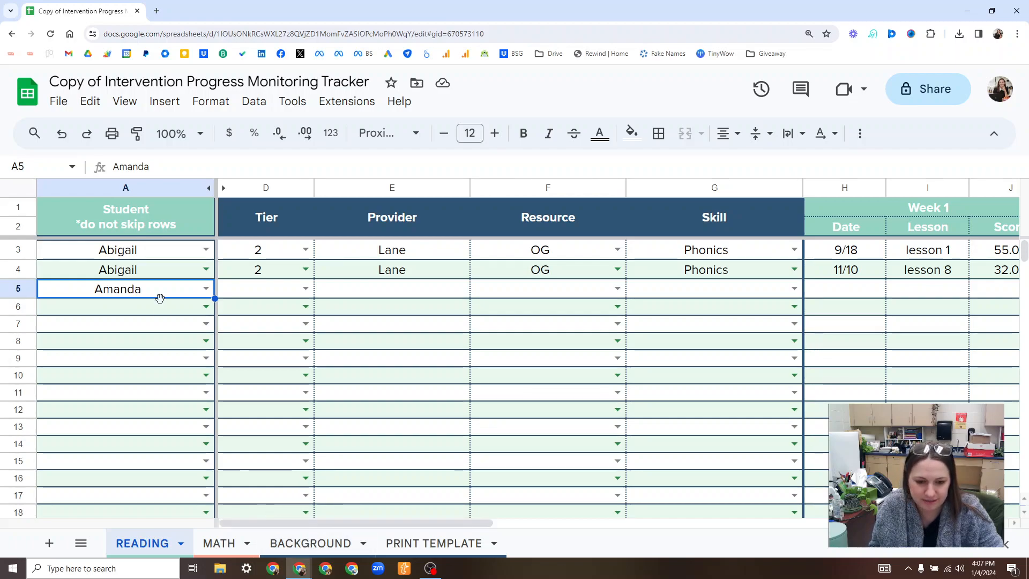
On the PRINT TEMPLATE sheet, choose the first listed student and set the subject to Reading.
click(412, 543)
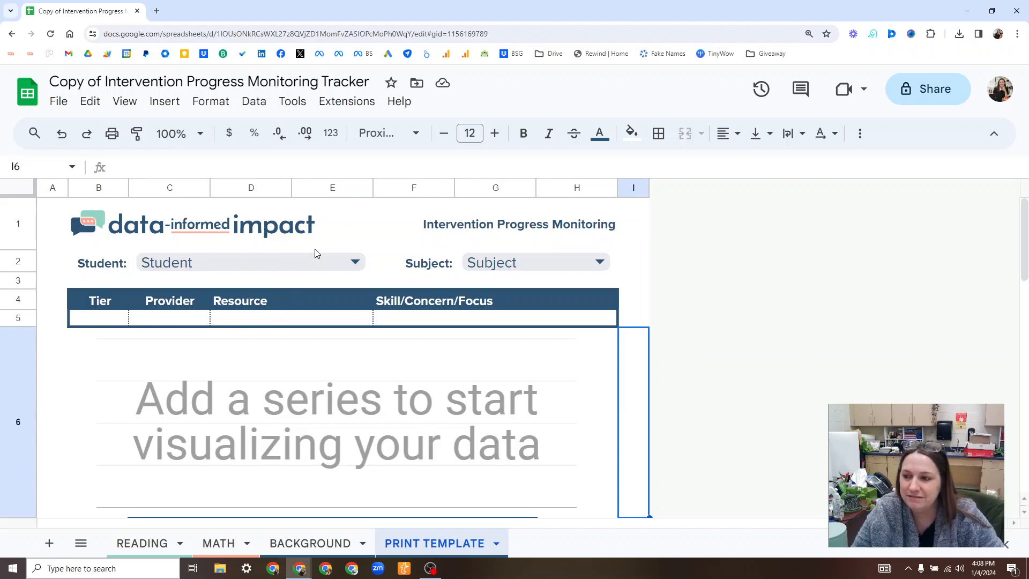
click(358, 258)
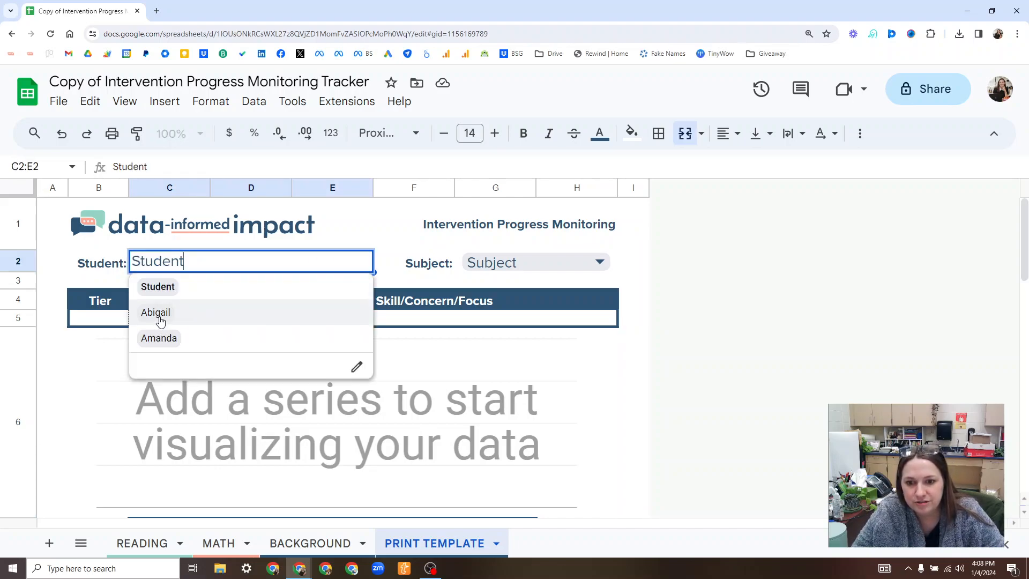
click(192, 314)
click(484, 260)
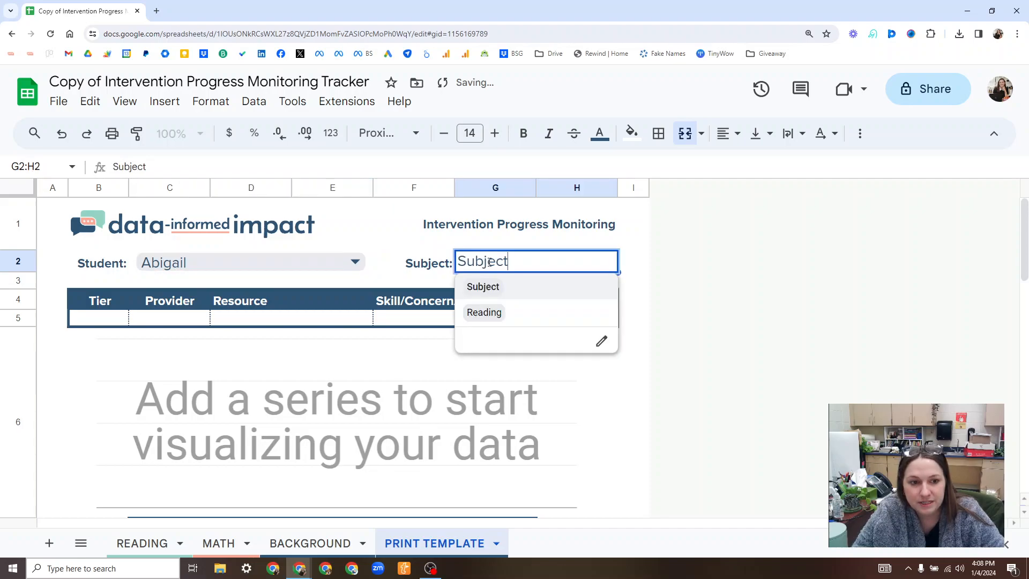
click(512, 314)
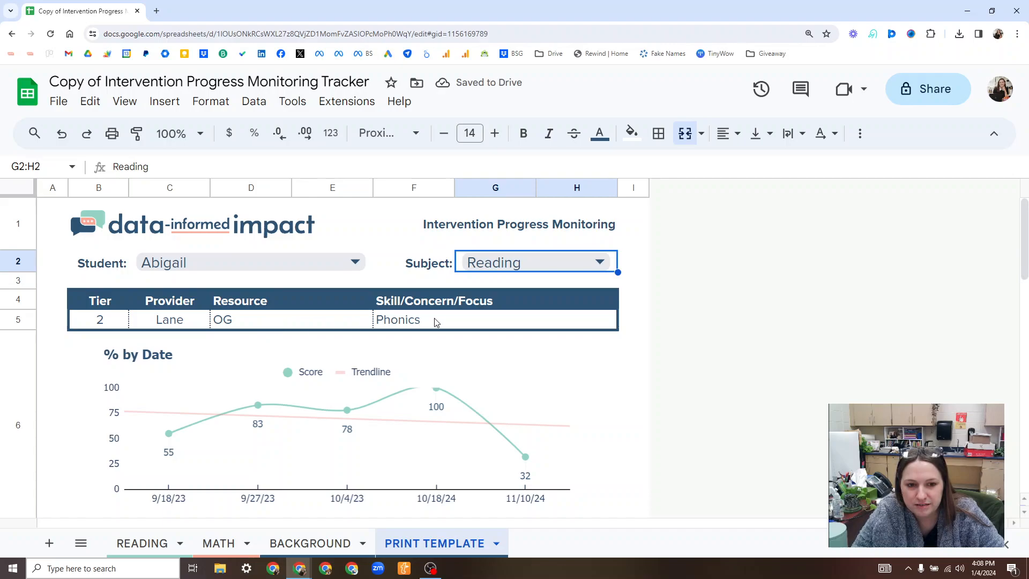
Examine the student's report, including the % by Date chart with its trendline and the weekly lesson and score table.
scroll(639, 347, down, 2)
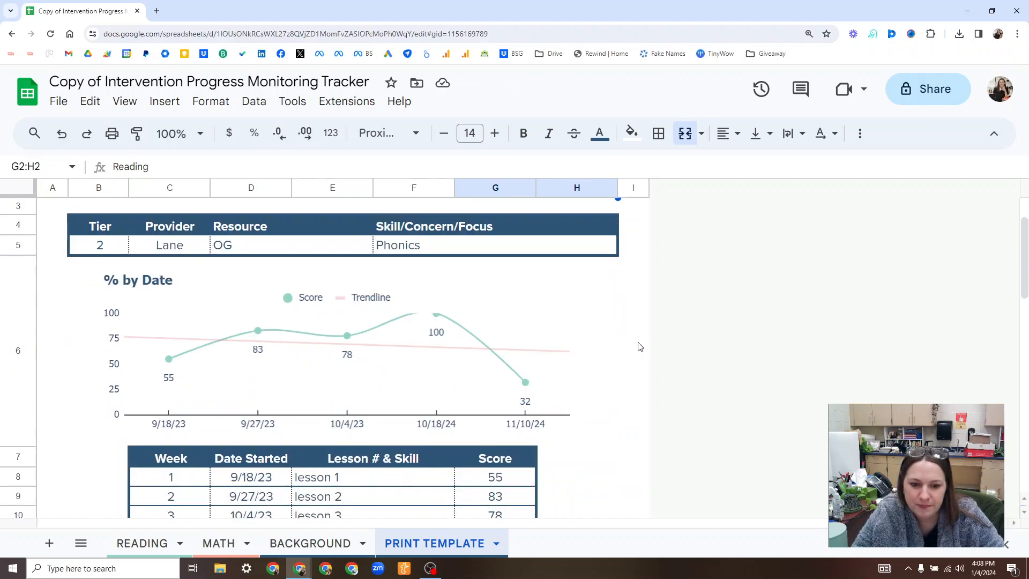
scroll(640, 346, down, 1)
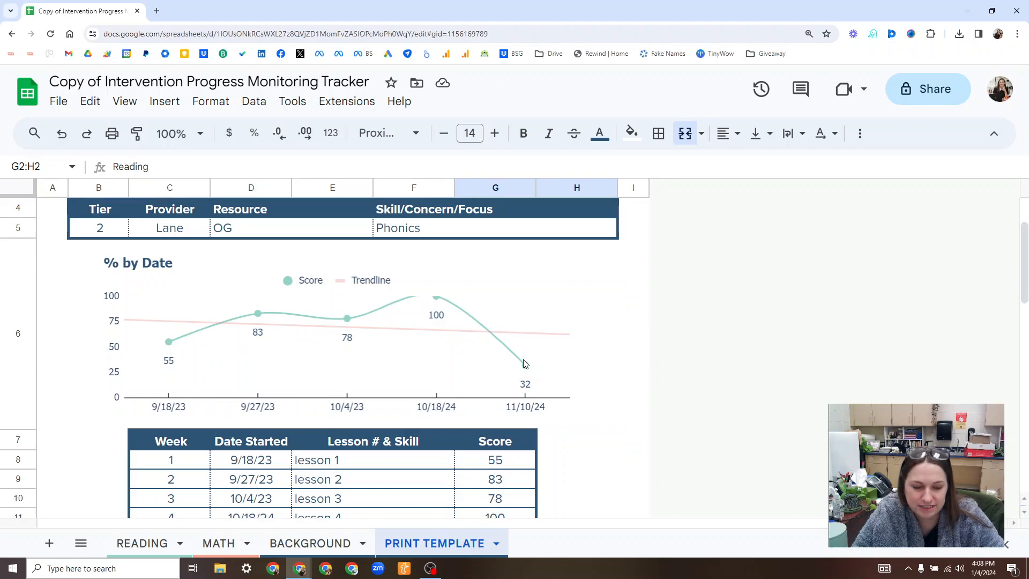
scroll(615, 381, down, 1)
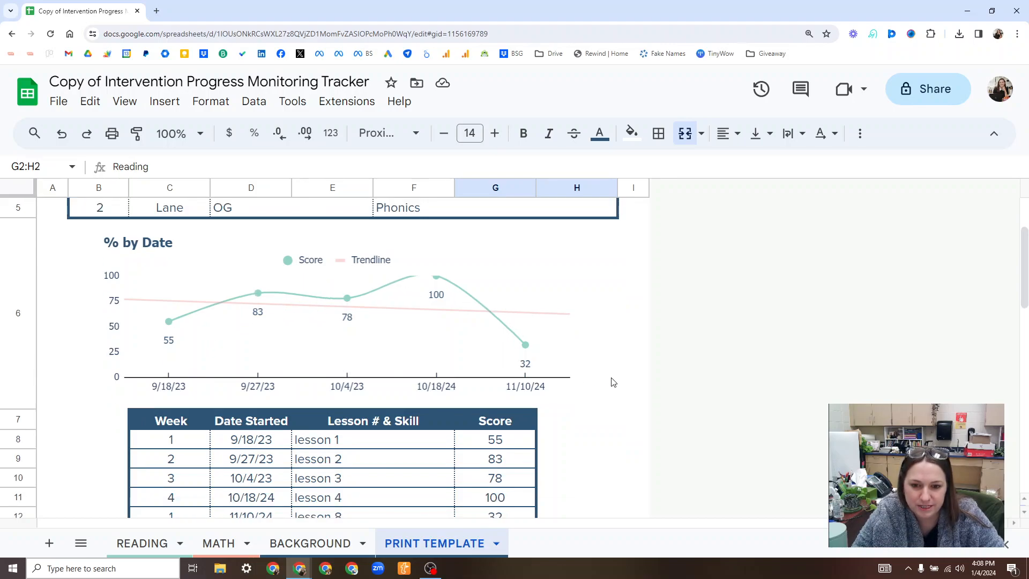
scroll(610, 383, down, 1)
scroll(610, 386, down, 1)
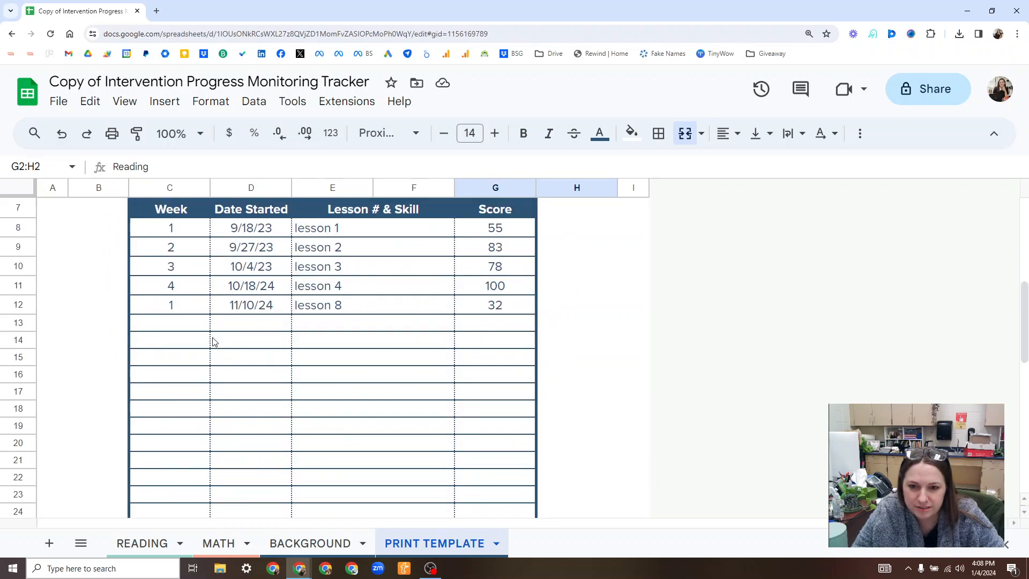
scroll(214, 342, up, 1)
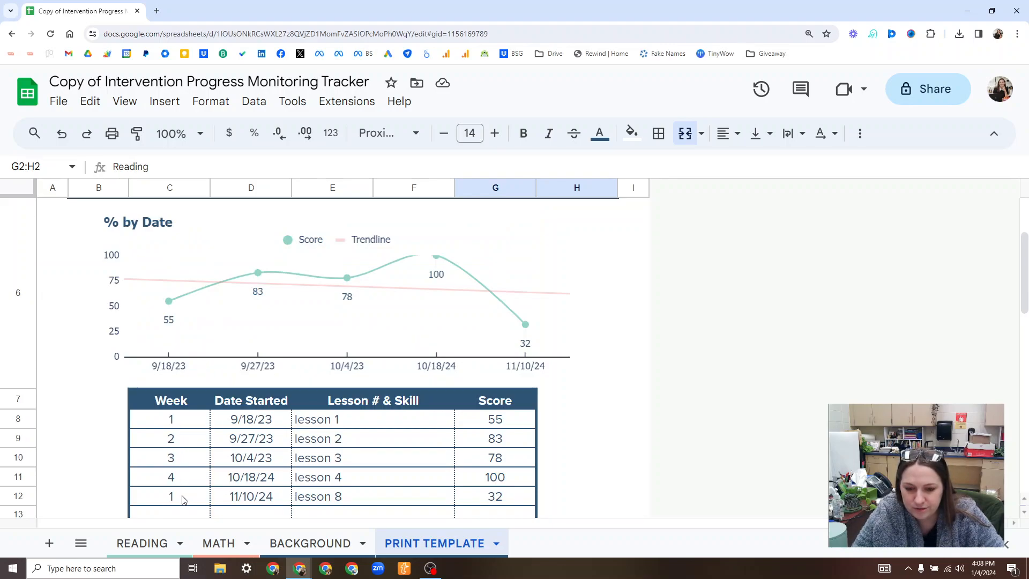
scroll(184, 500, down, 1)
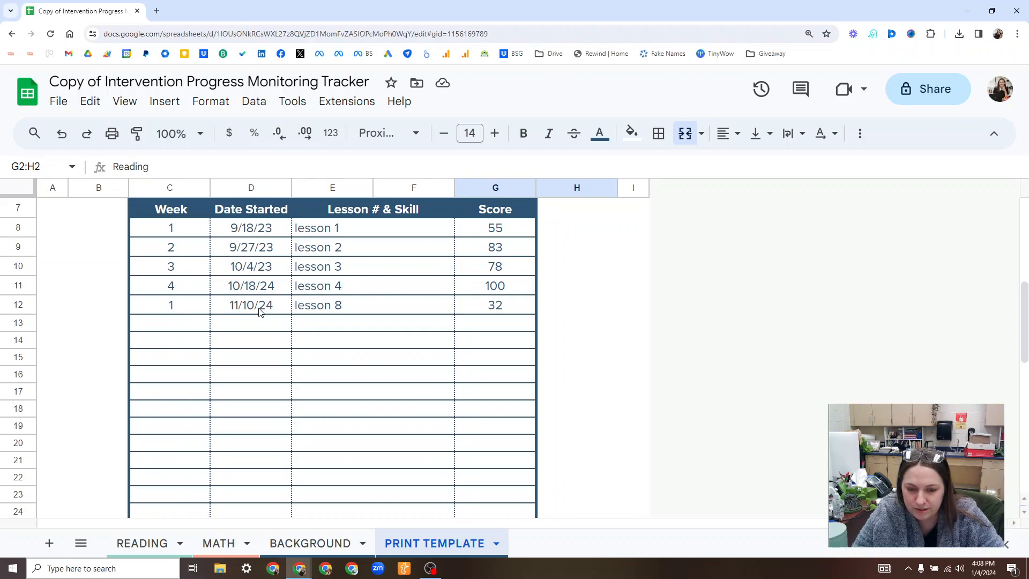
scroll(498, 316, up, 1)
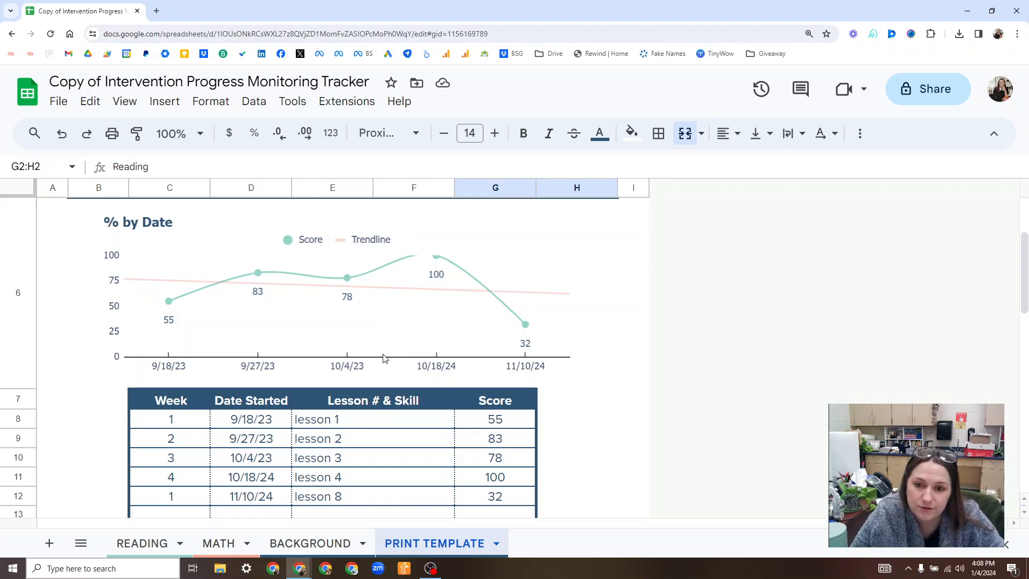
scroll(155, 325, up, 1)
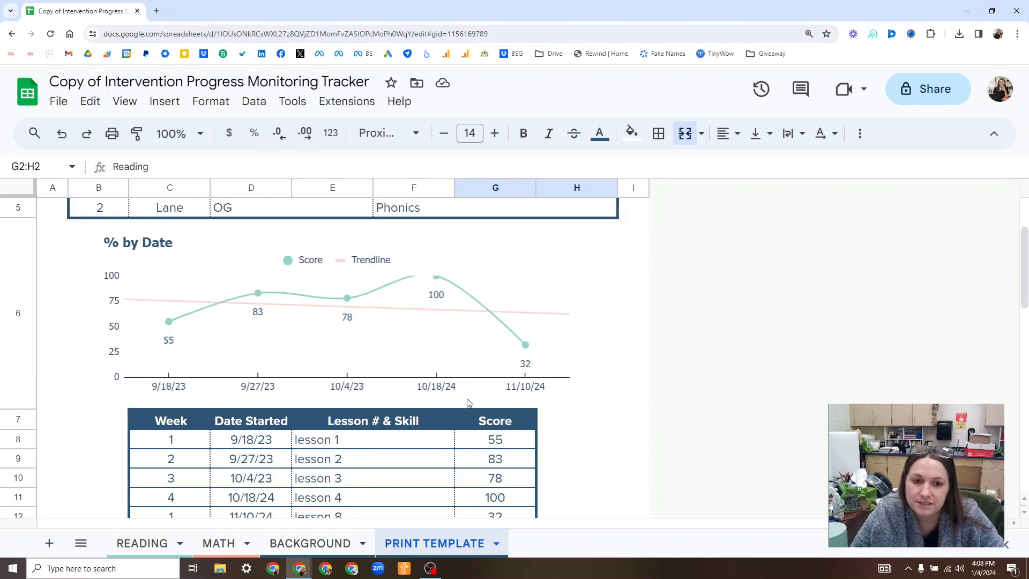
scroll(487, 402, up, 1)
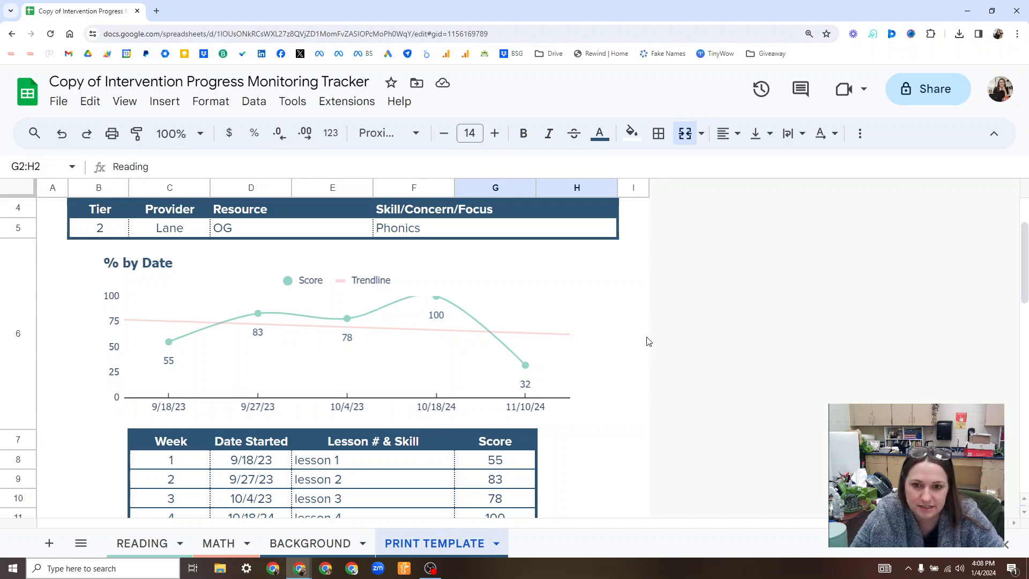
scroll(649, 341, up, 3)
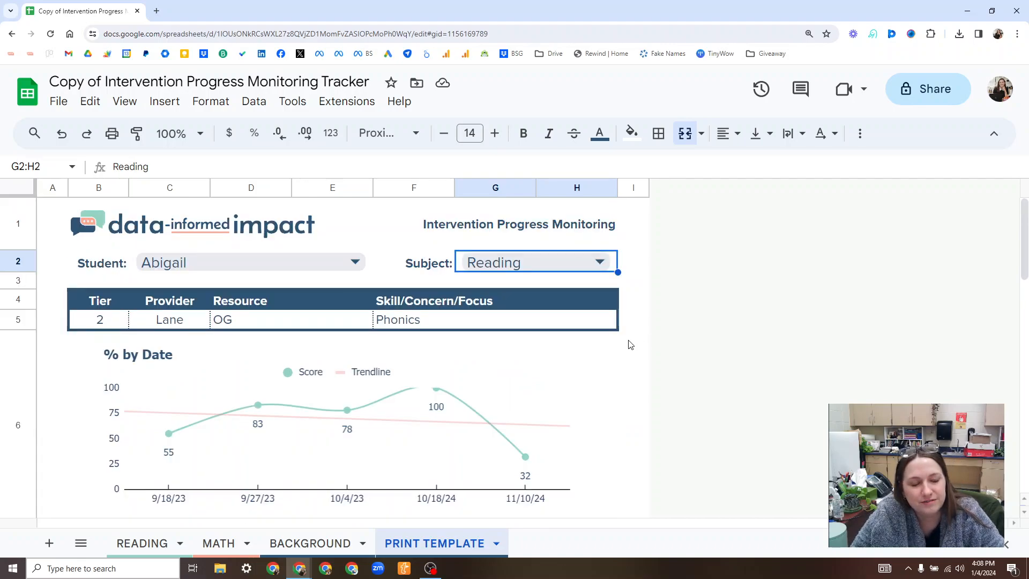
Return to the READING sheet and look through the list of all sheets, including the hidden ones.
click(139, 536)
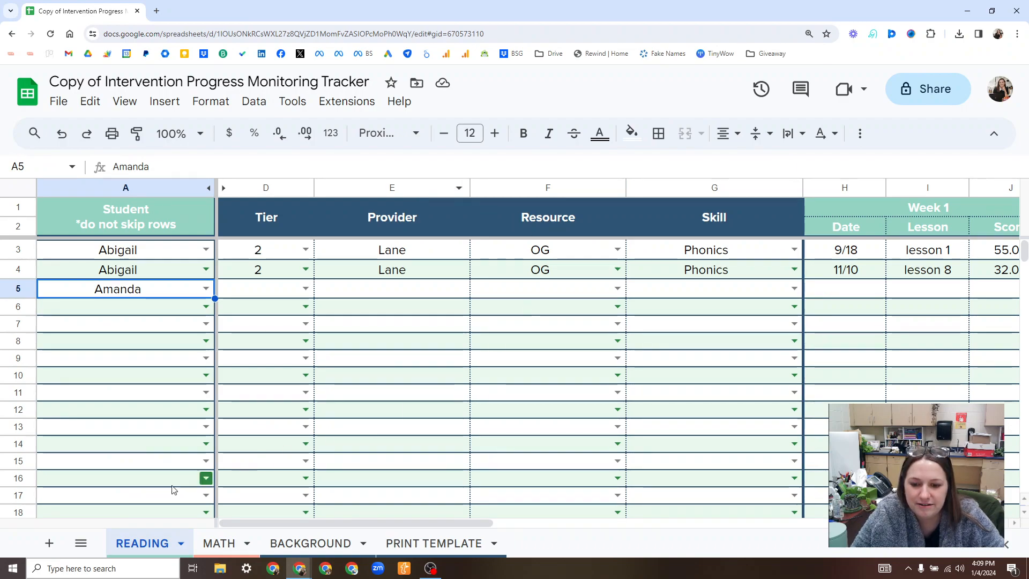
click(81, 542)
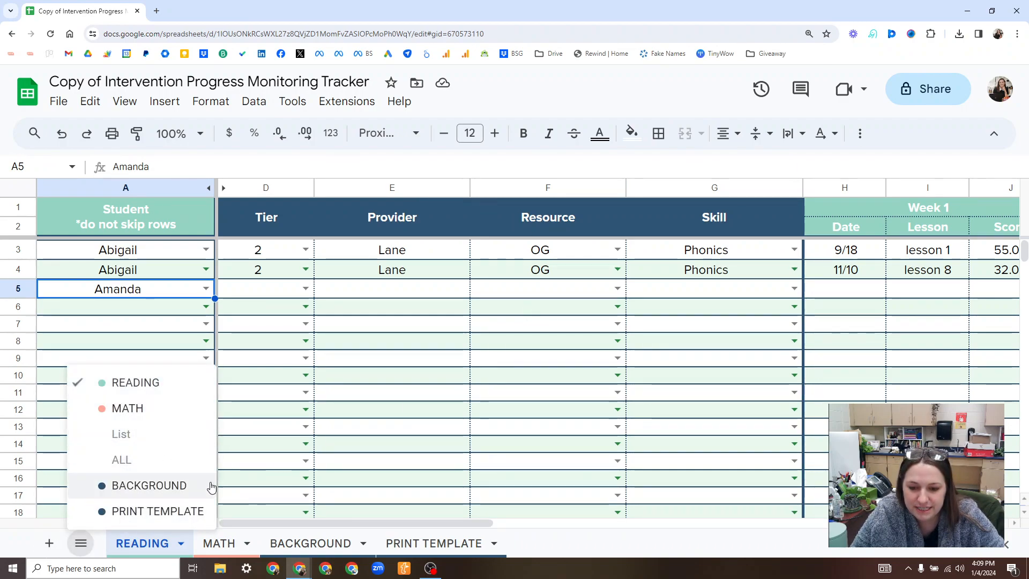
click(134, 321)
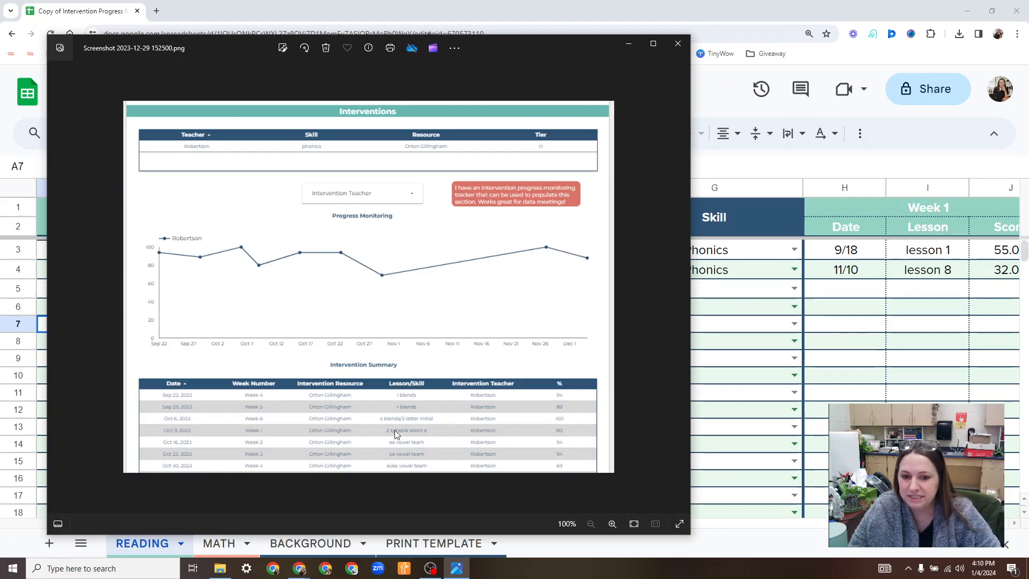
Close the dashboard screenshot image and leave the spreadsheet for data-informedimpact.com/sdd.
click(678, 44)
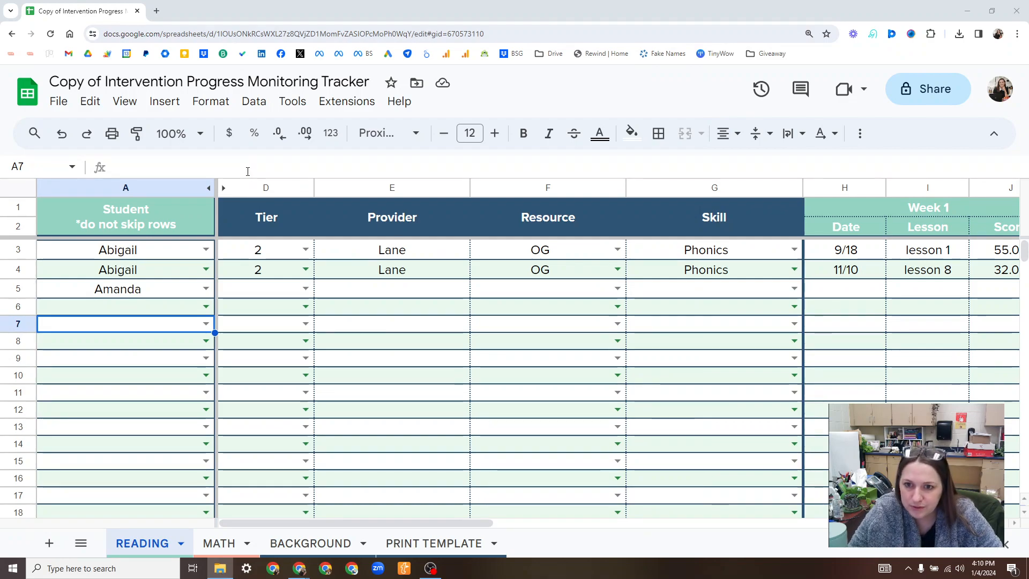
click(247, 171)
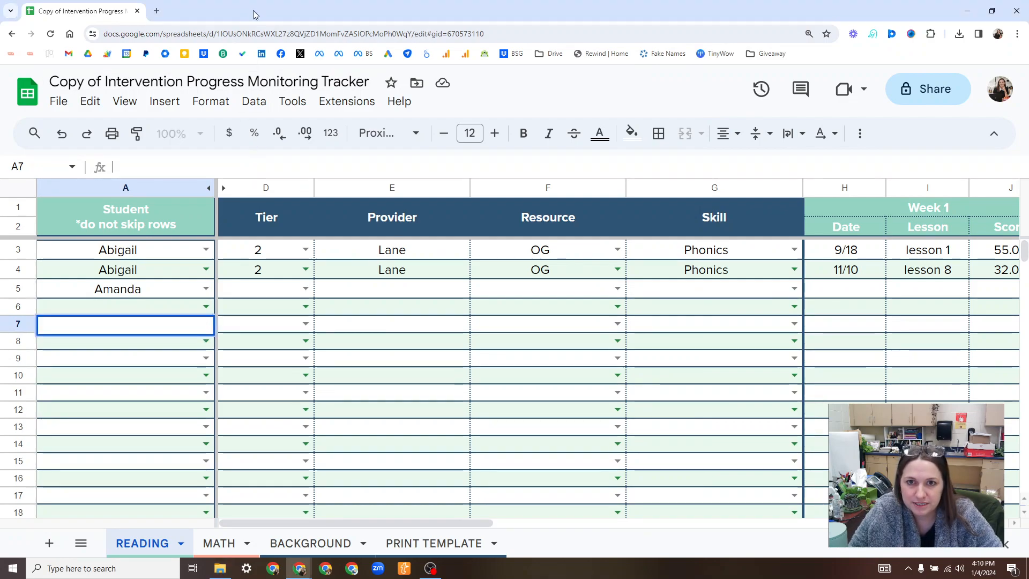
click(409, 34)
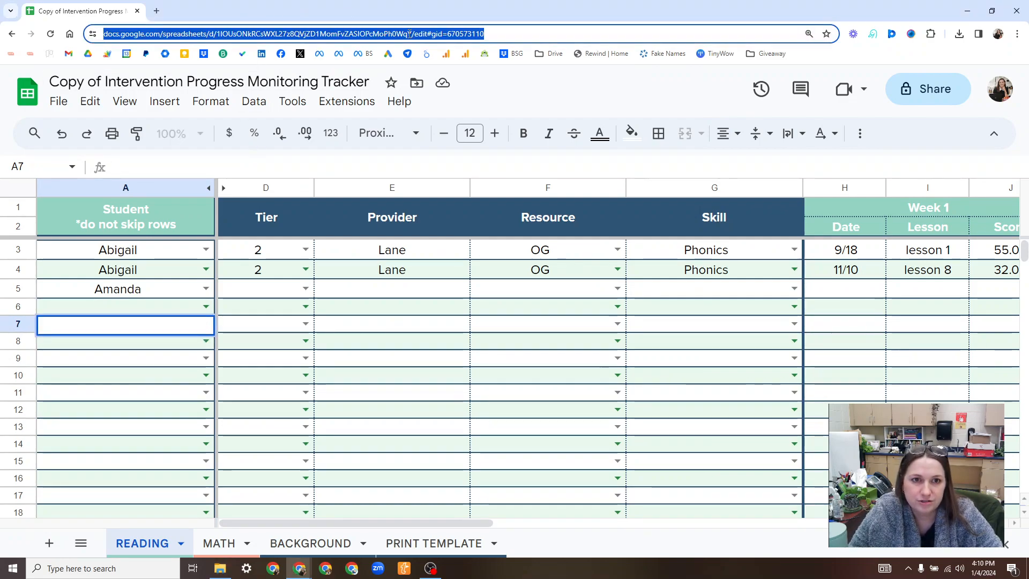
text(data-informedimpact.com)
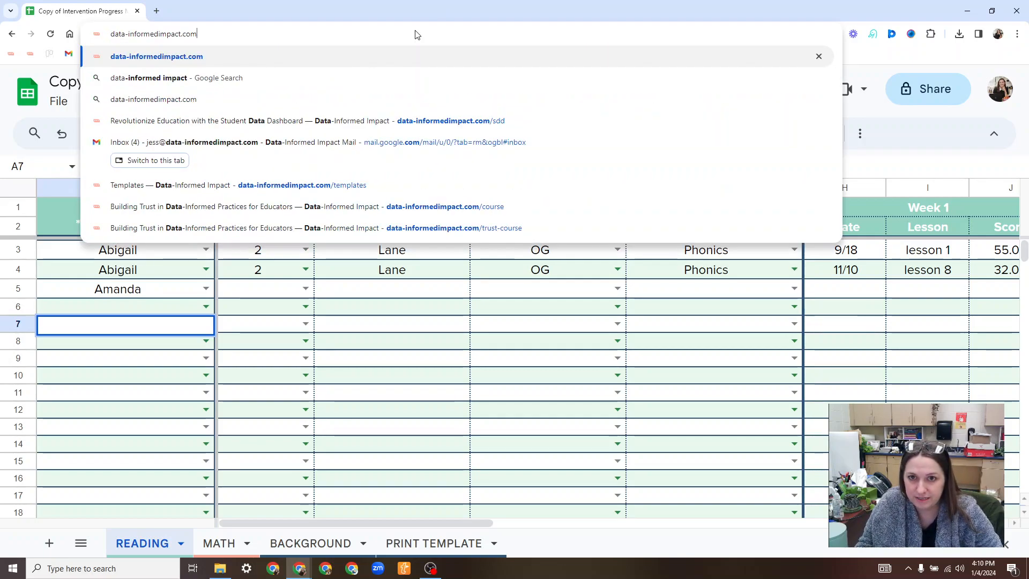
text(/)
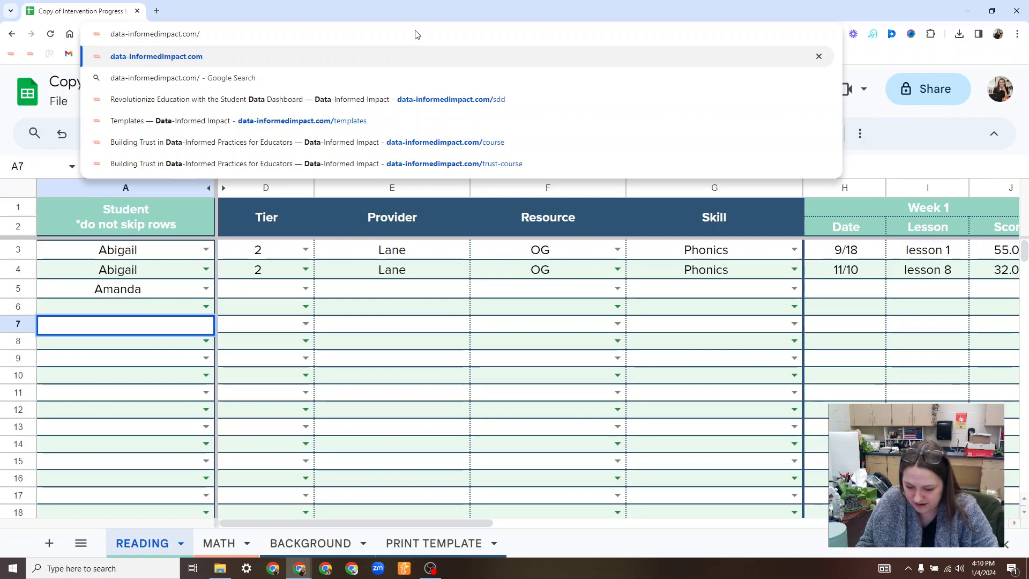
text(sdd)
key(Return)
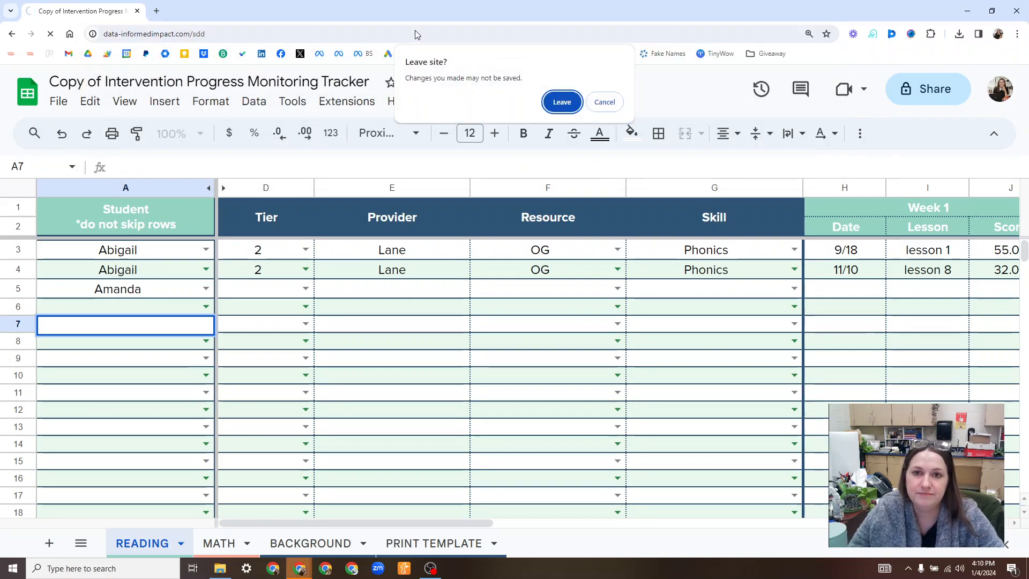
click(557, 103)
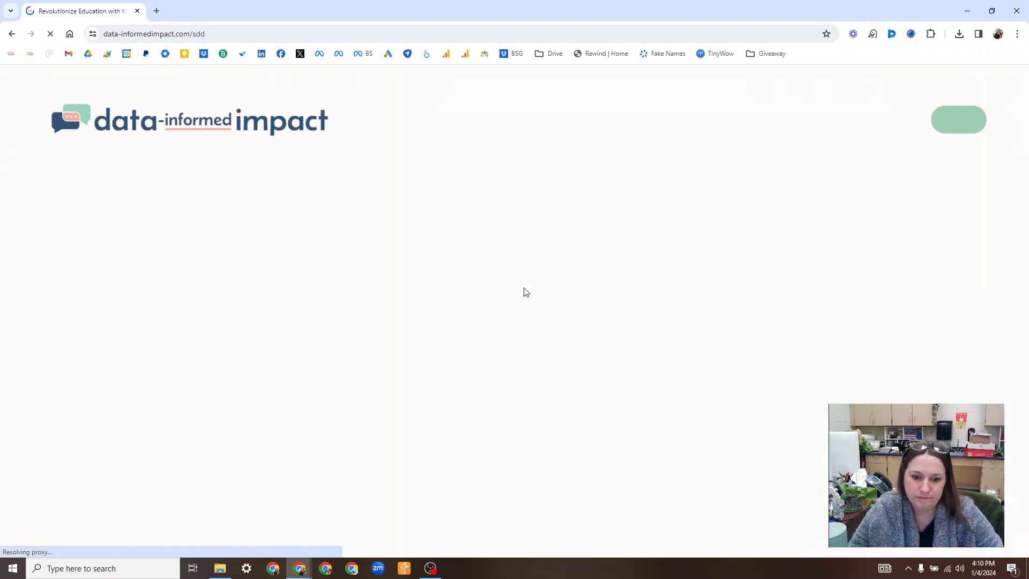
Open the Reading page of the Sample Dashboard and examine its Interventions section and progress monitoring chart.
scroll(757, 266, down, 6)
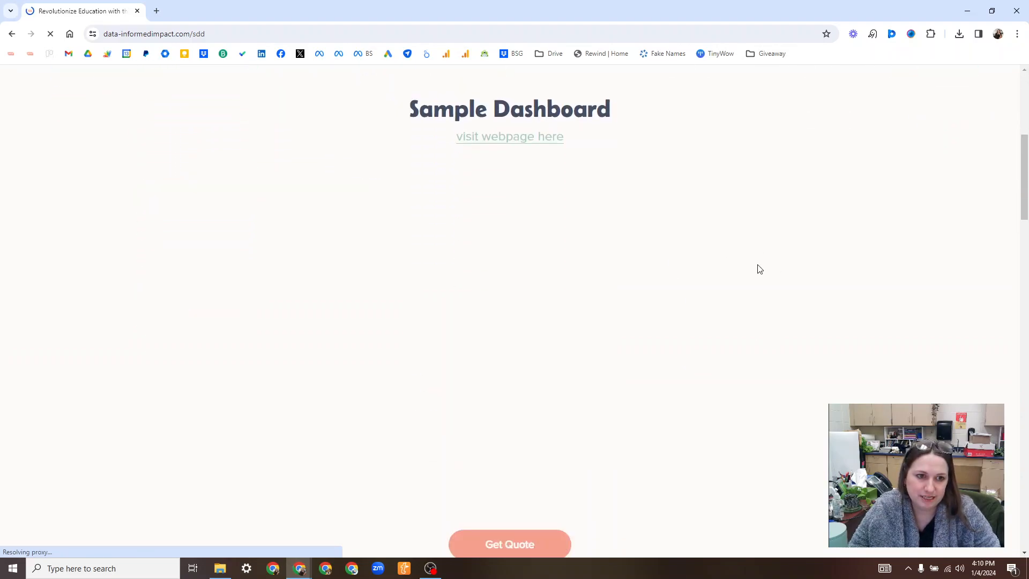
scroll(757, 267, down, 1)
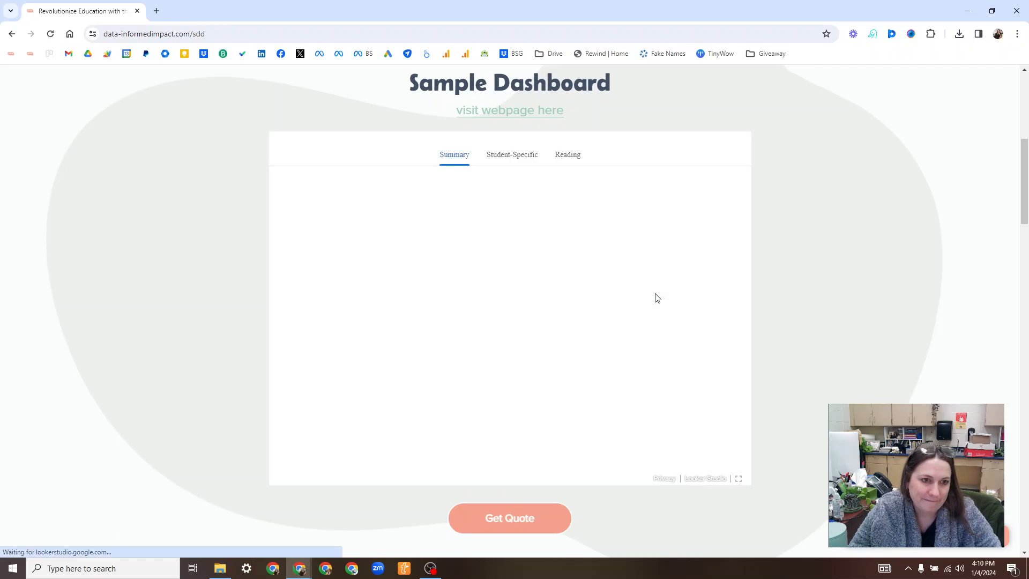
click(558, 159)
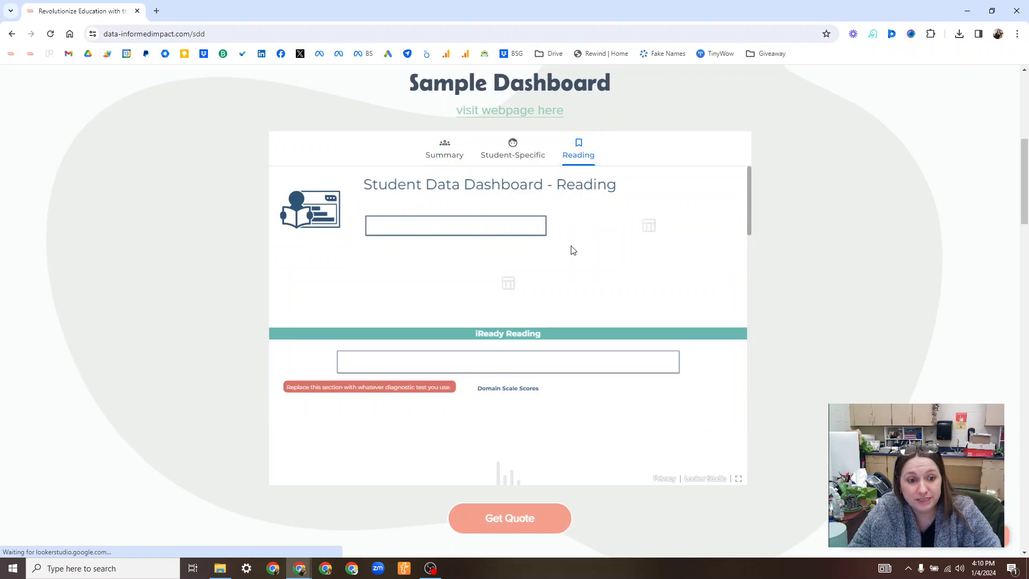
scroll(564, 279, down, 6)
scroll(554, 293, down, 6)
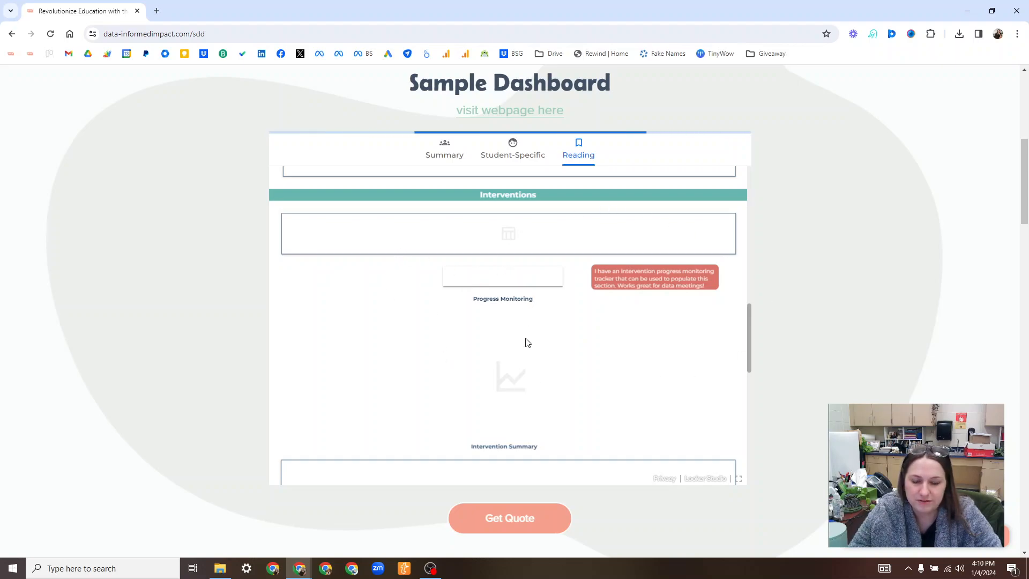
scroll(506, 362, up, 1)
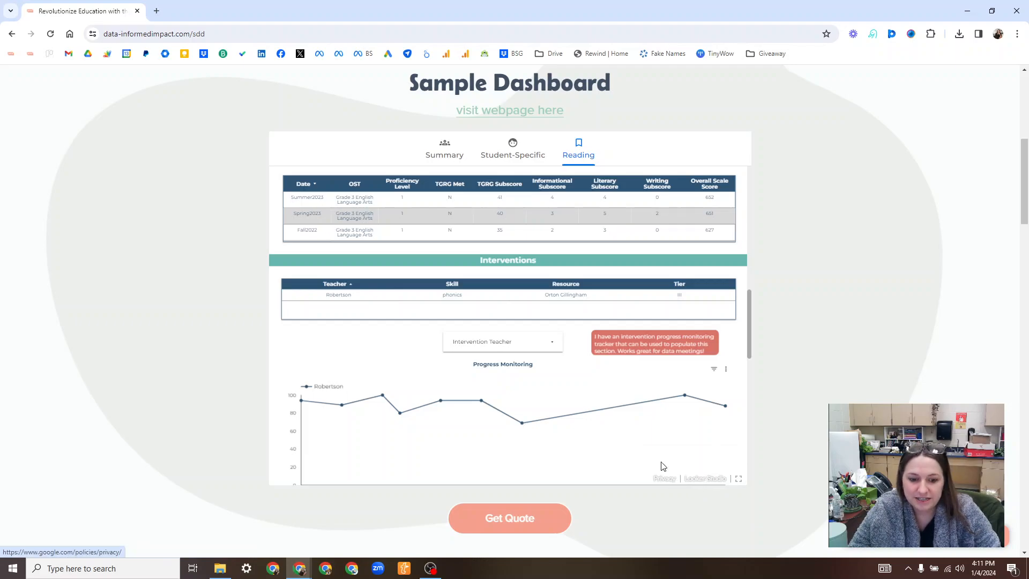
Look at the original Intervention Progress Monitoring Tracker window and return to the Sample Dashboard window.
mouse_move(300, 569)
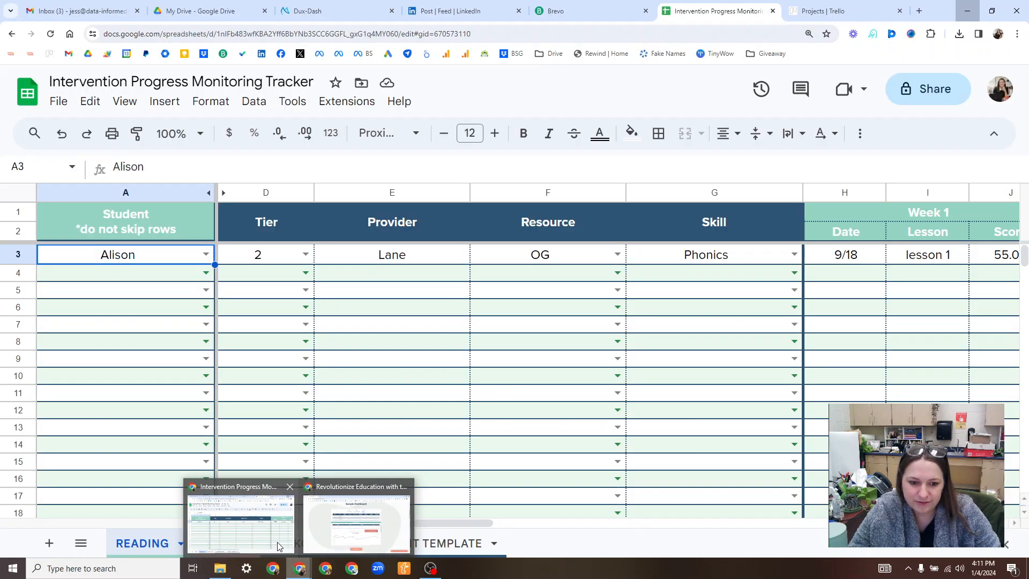
click(278, 546)
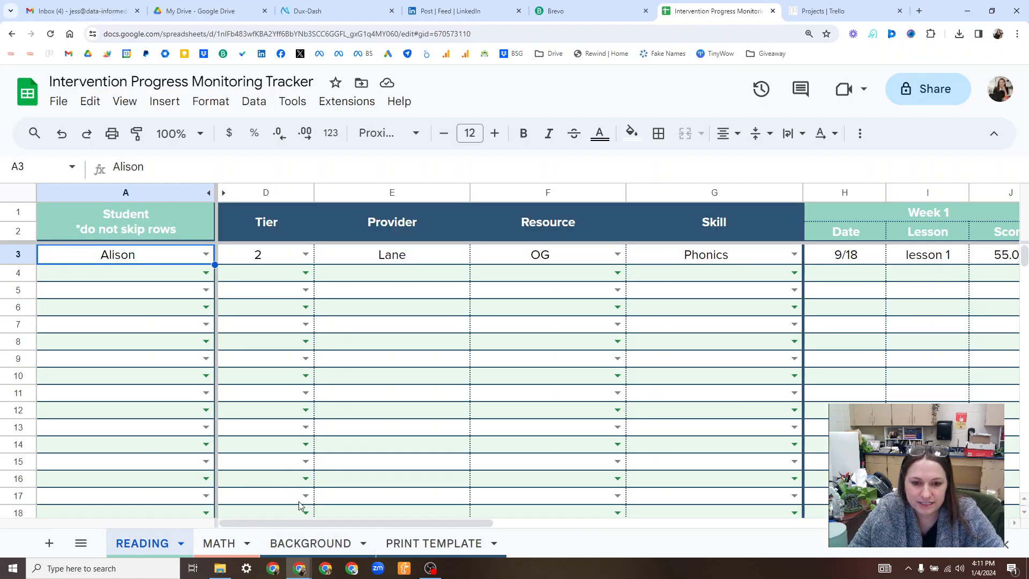
mouse_move(301, 573)
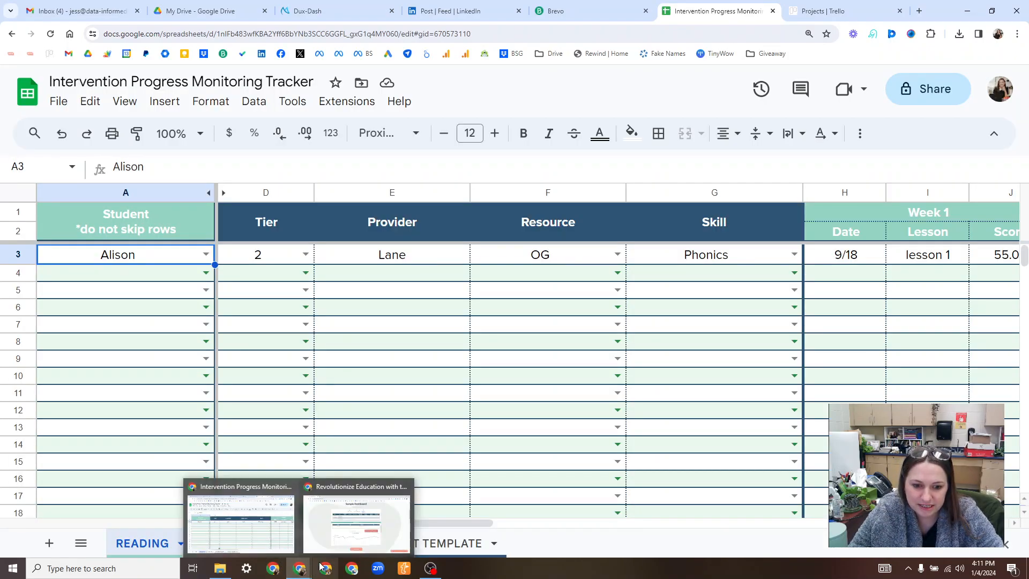
click(327, 543)
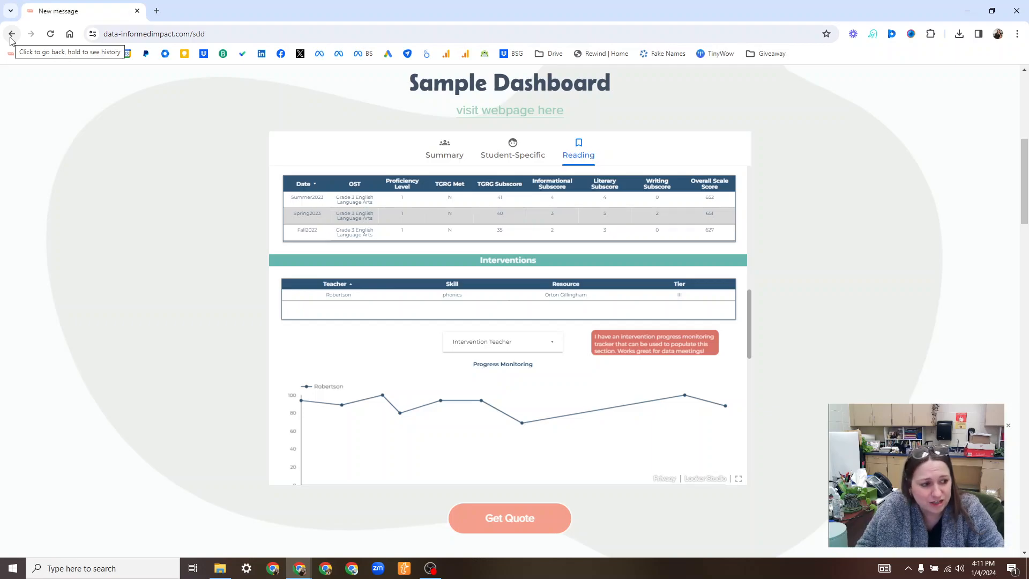
click(432, 569)
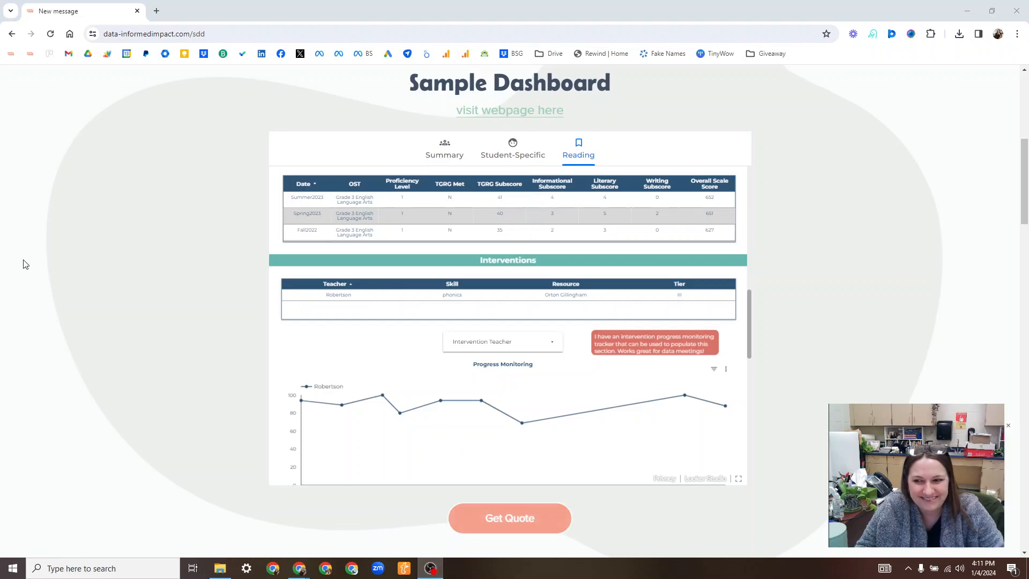